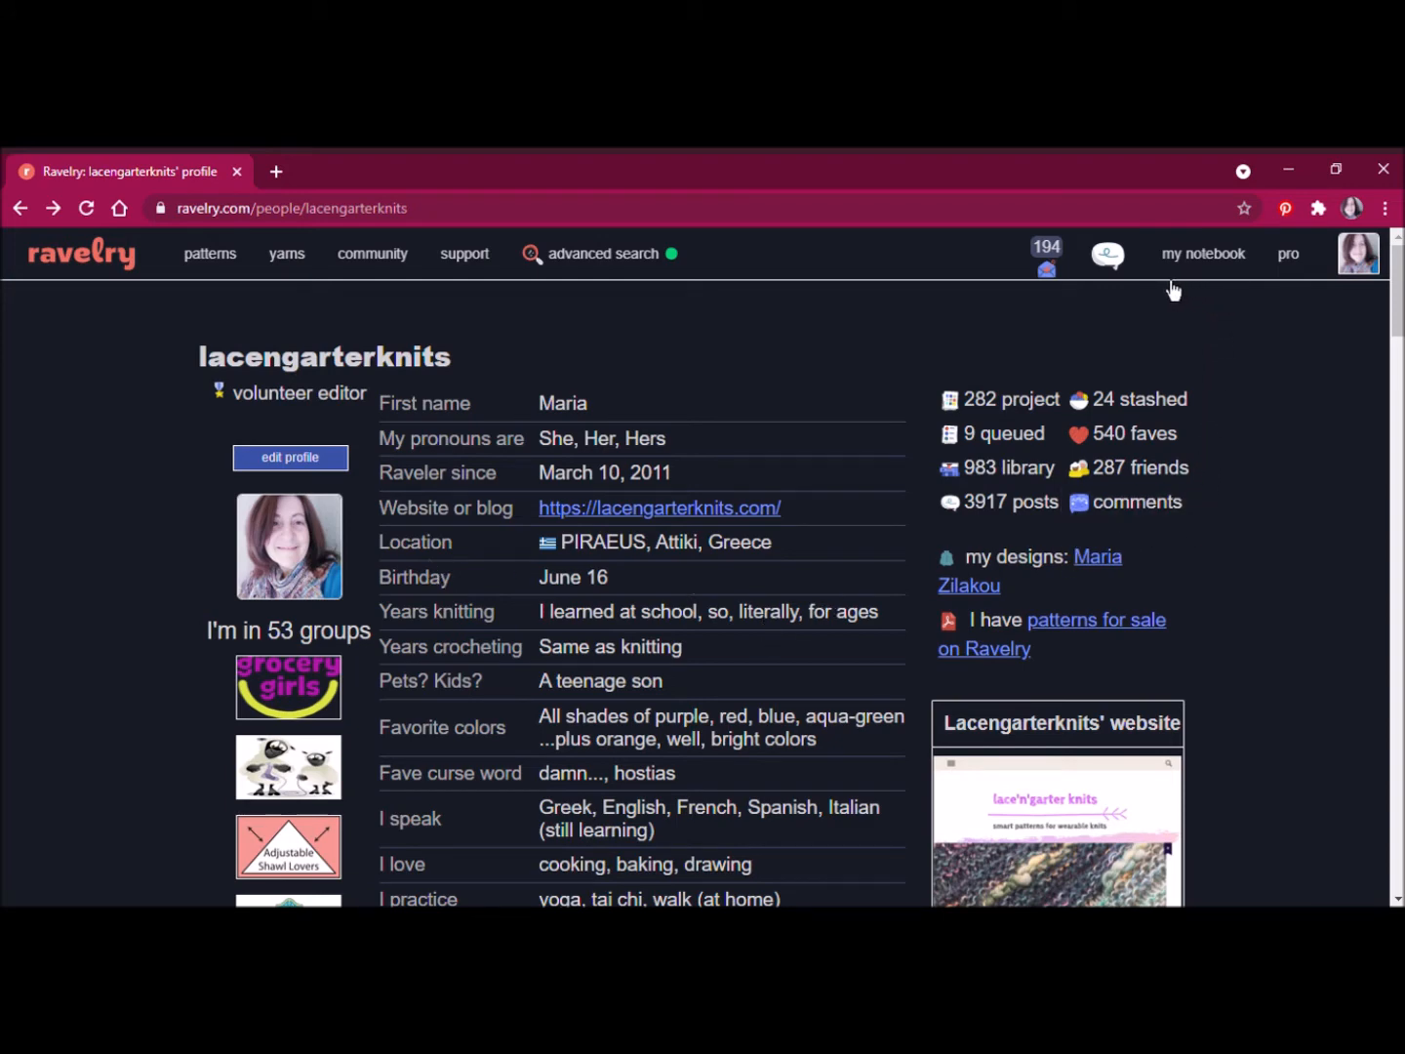
- Open the notebook's projects page and start adding a new project with Knitting as the craft
mouse_move(1247, 282)
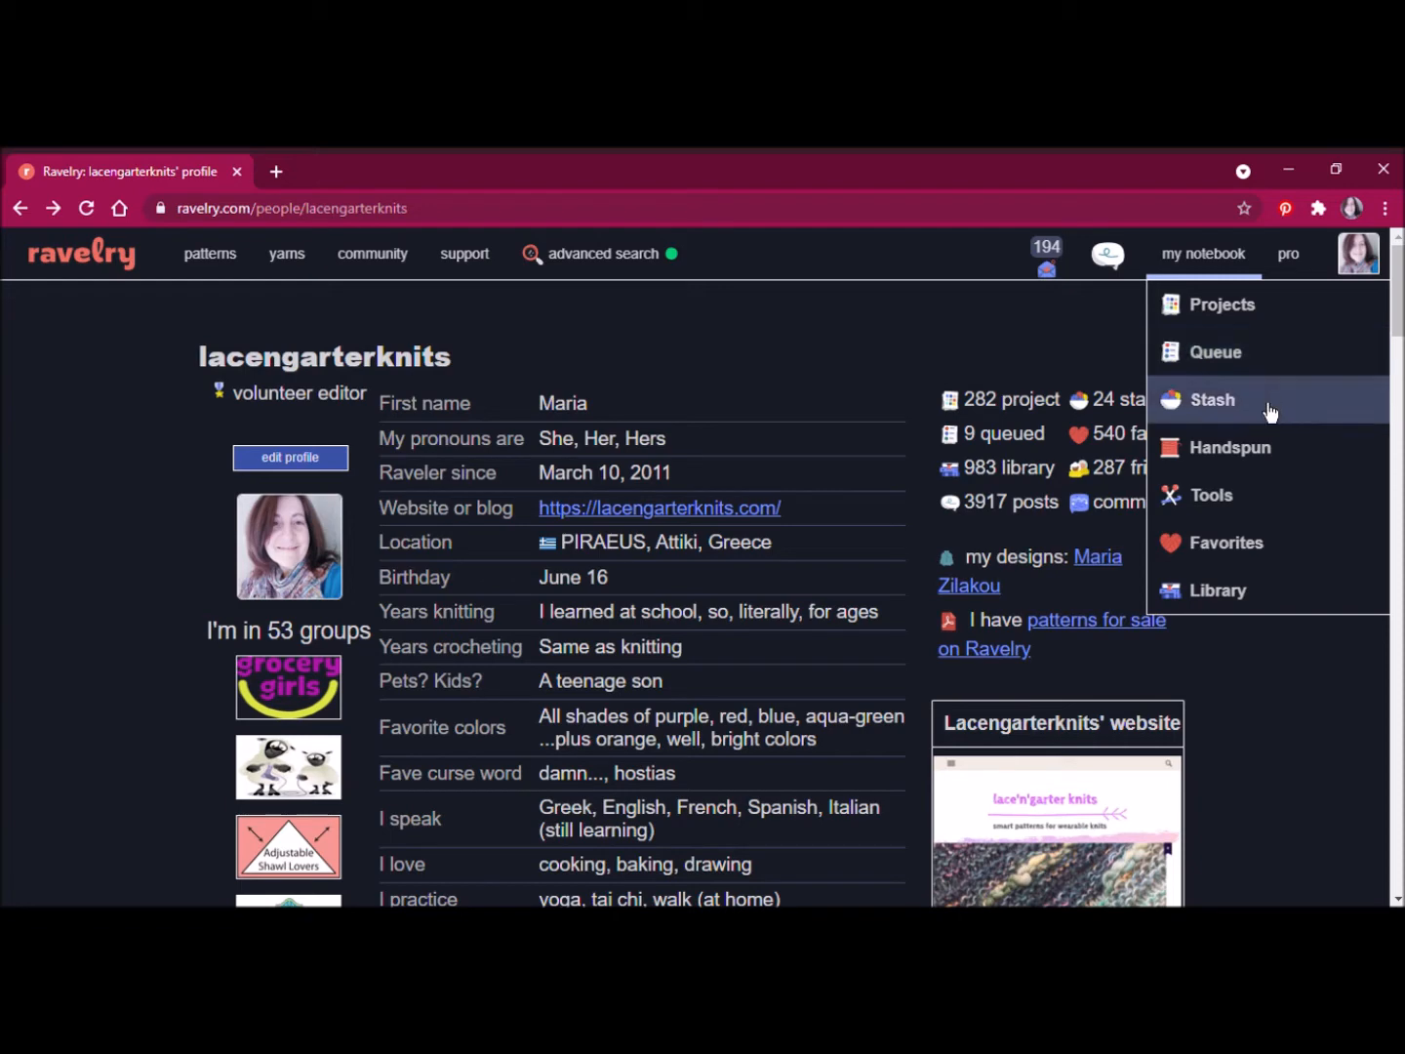
left_click(1263, 325)
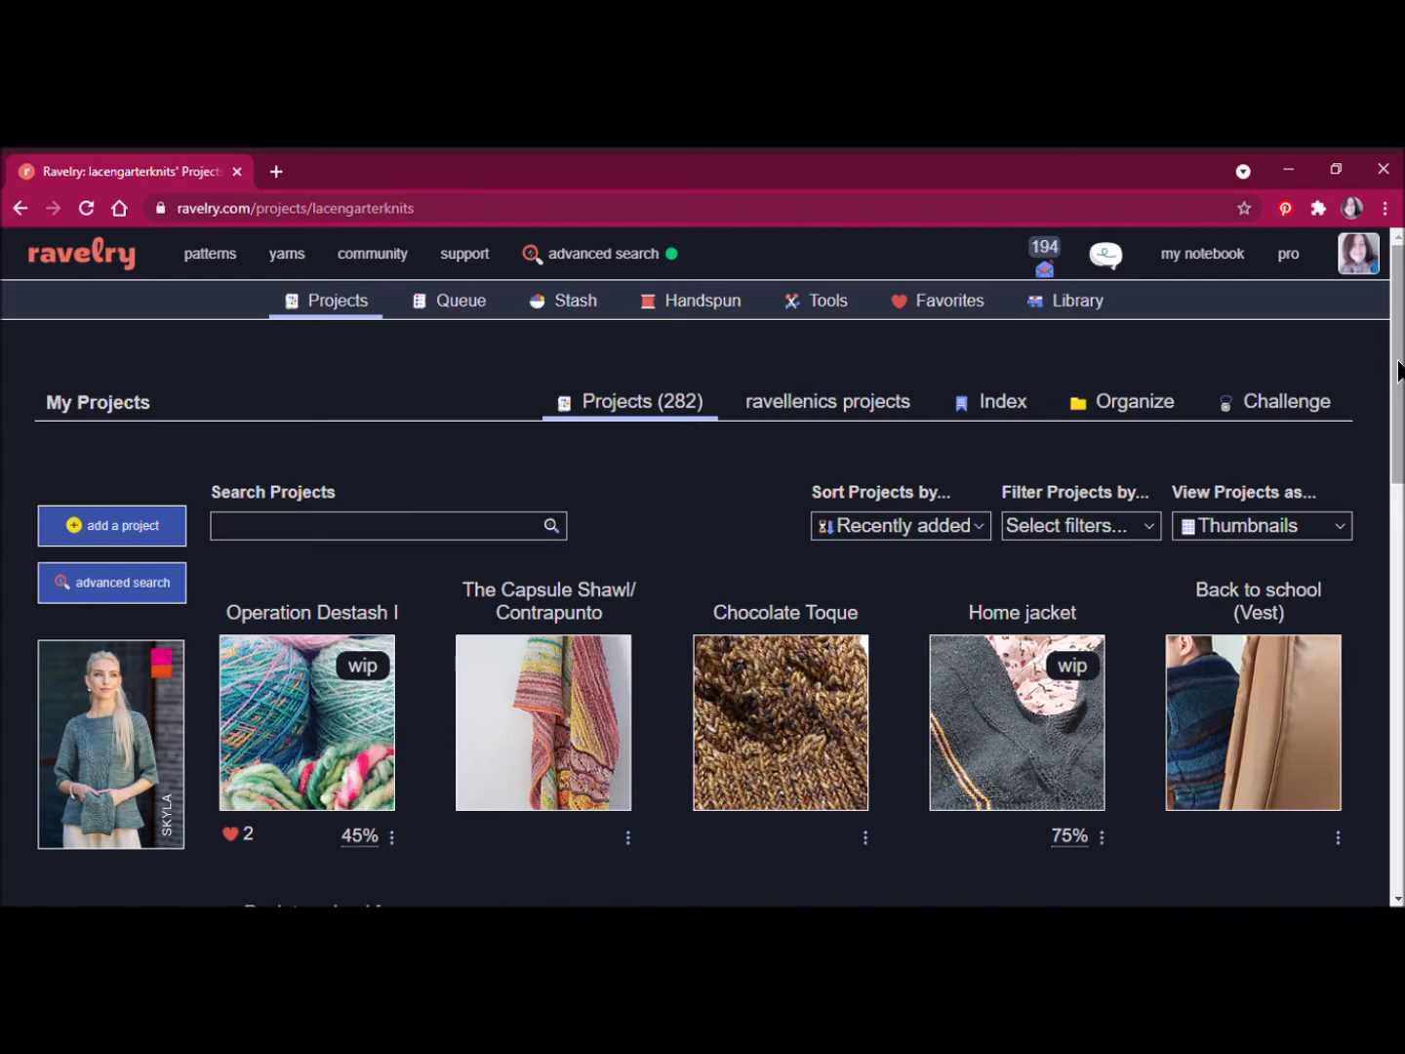
mouse_move(1397, 370)
left_mouse_down()
mouse_move(1398, 427)
mouse_move(1399, 400)
left_mouse_up()
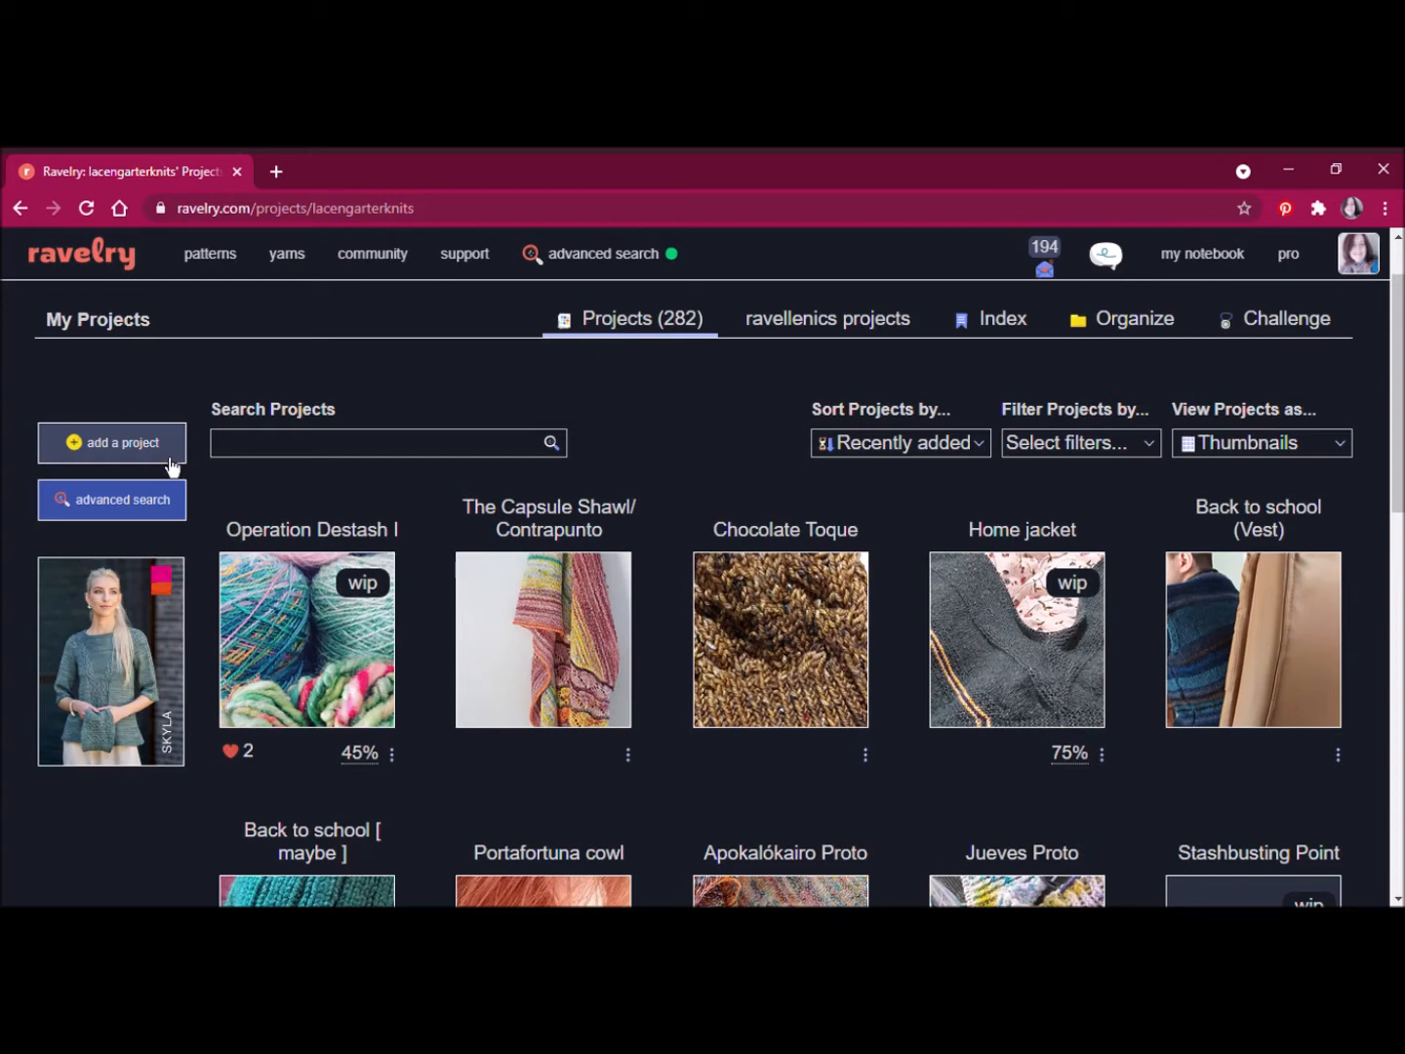
left_click(119, 458)
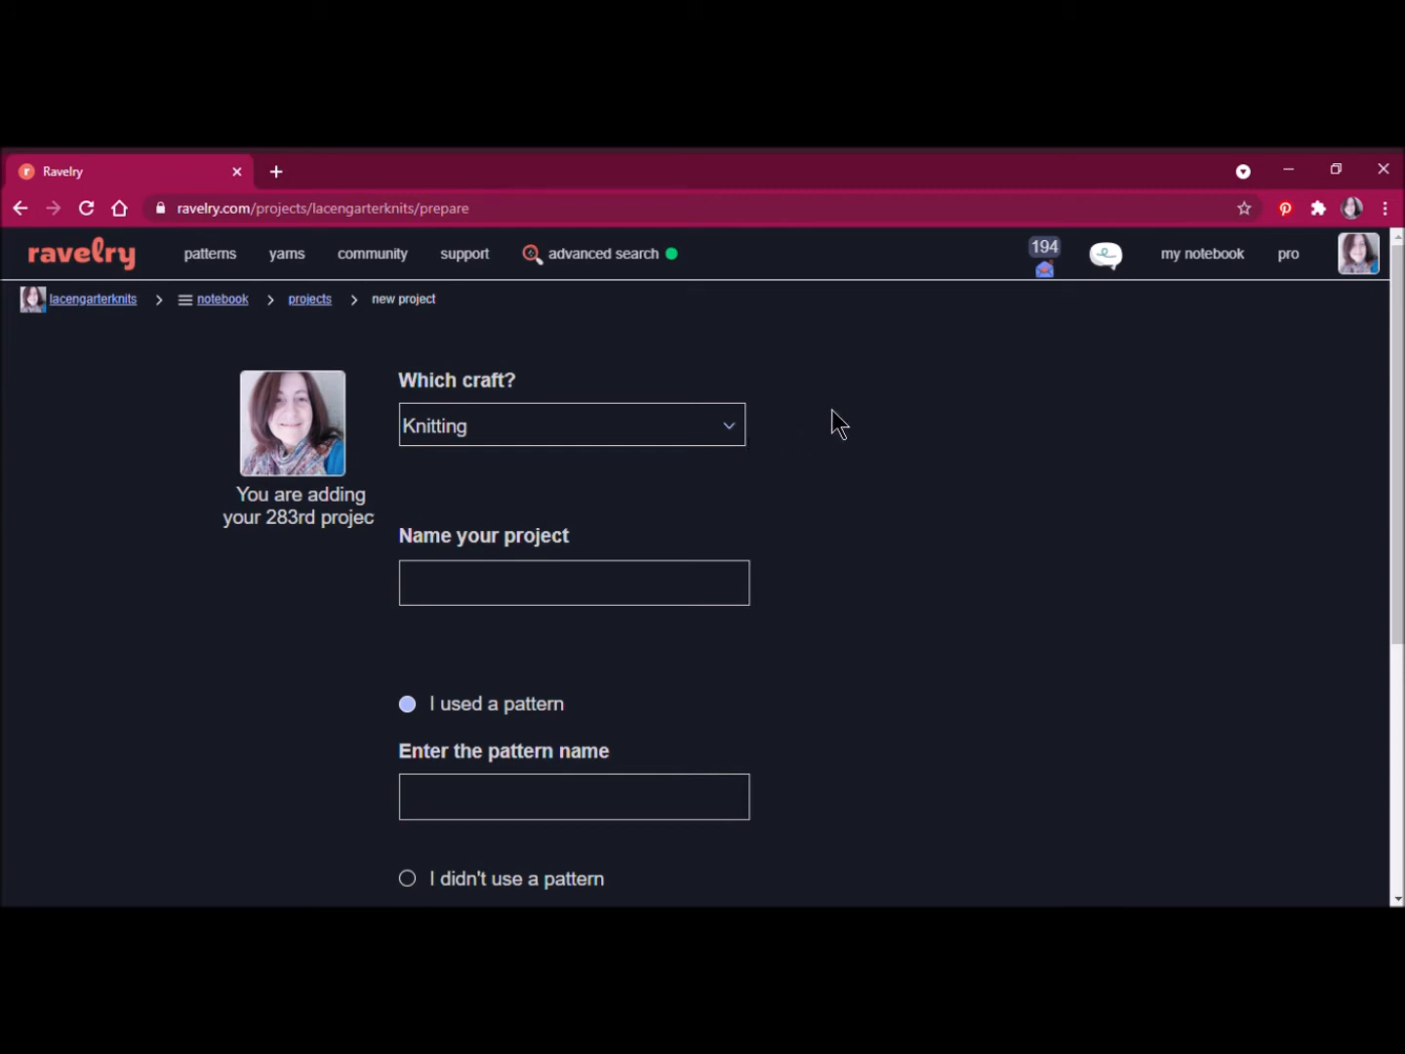
left_click(729, 427)
left_click(666, 594)
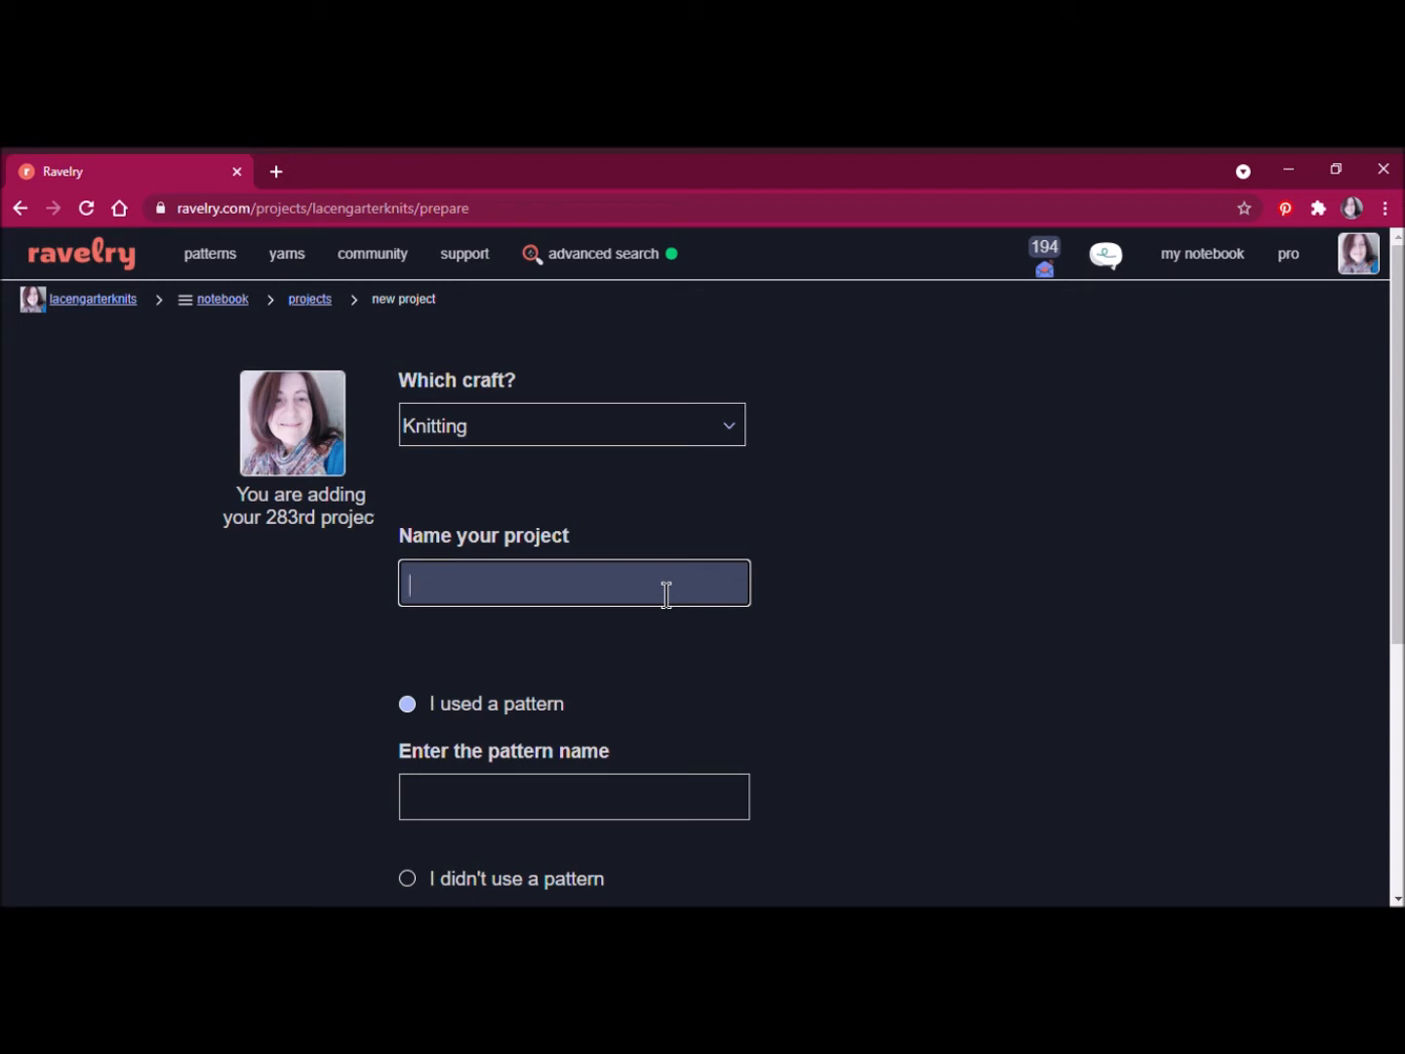
type("ψοντραπθντο")
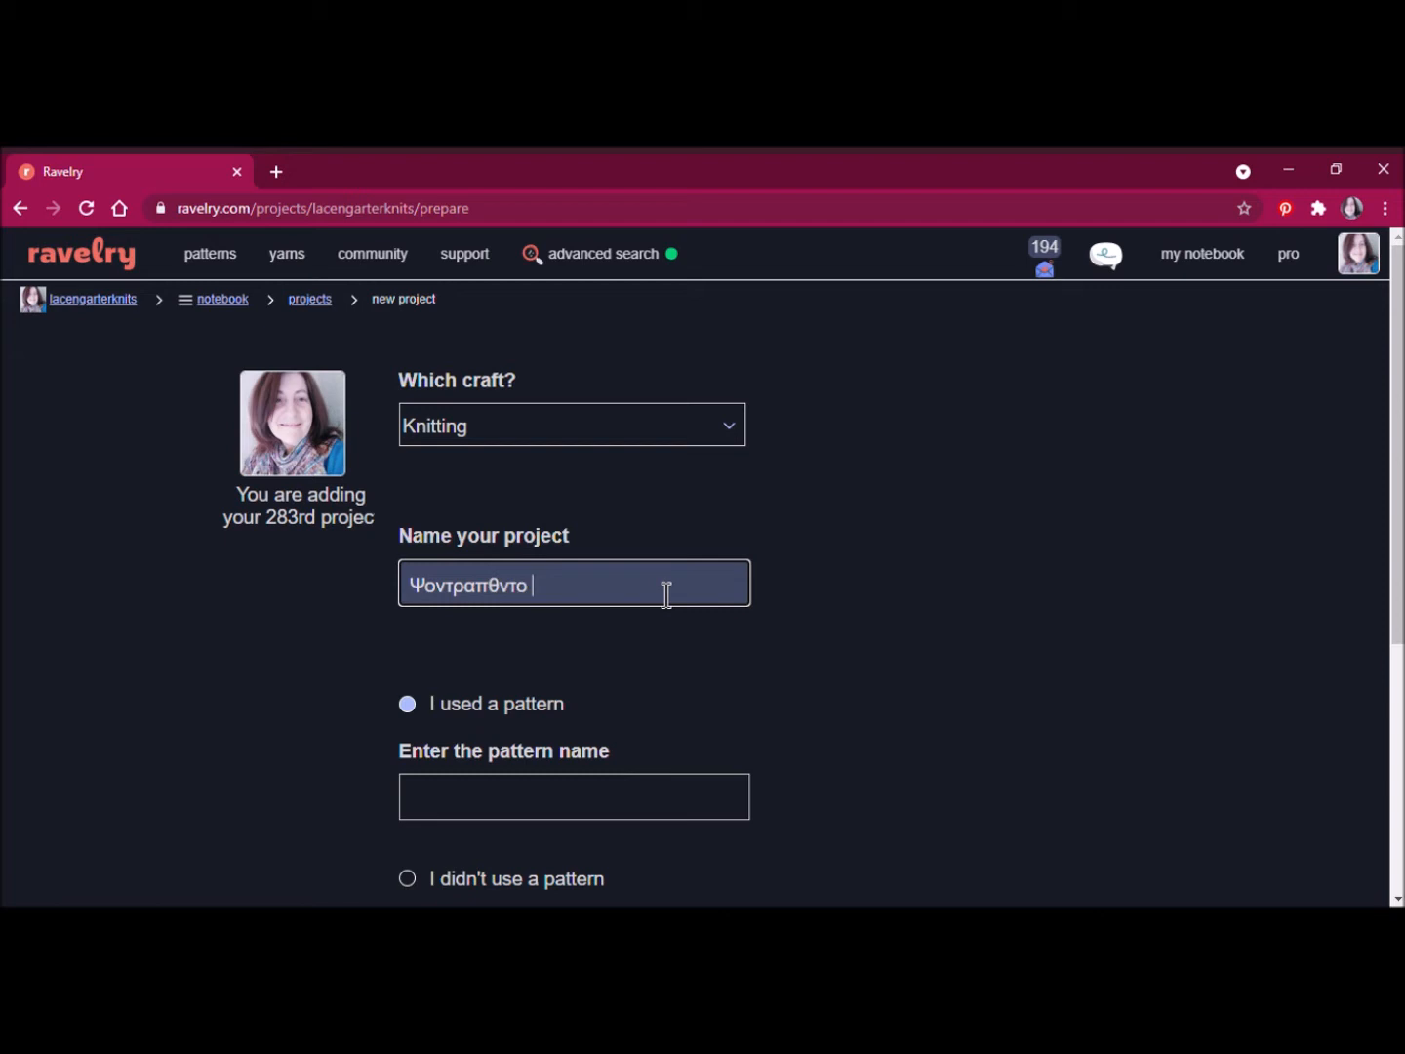
key("BackSpace")
key("BackSpace")
key("BackSpace")
key("BackSpace")
key("BackSpace")
key("BackSpace")
key("BackSpace")
key("BackSpace")
key("BackSpace")
key("BackSpace")
key("BackSpace")
key("BackSpace")
- Name the project Contrapunto II and look up Contrapunto as the pattern used
type("Co")
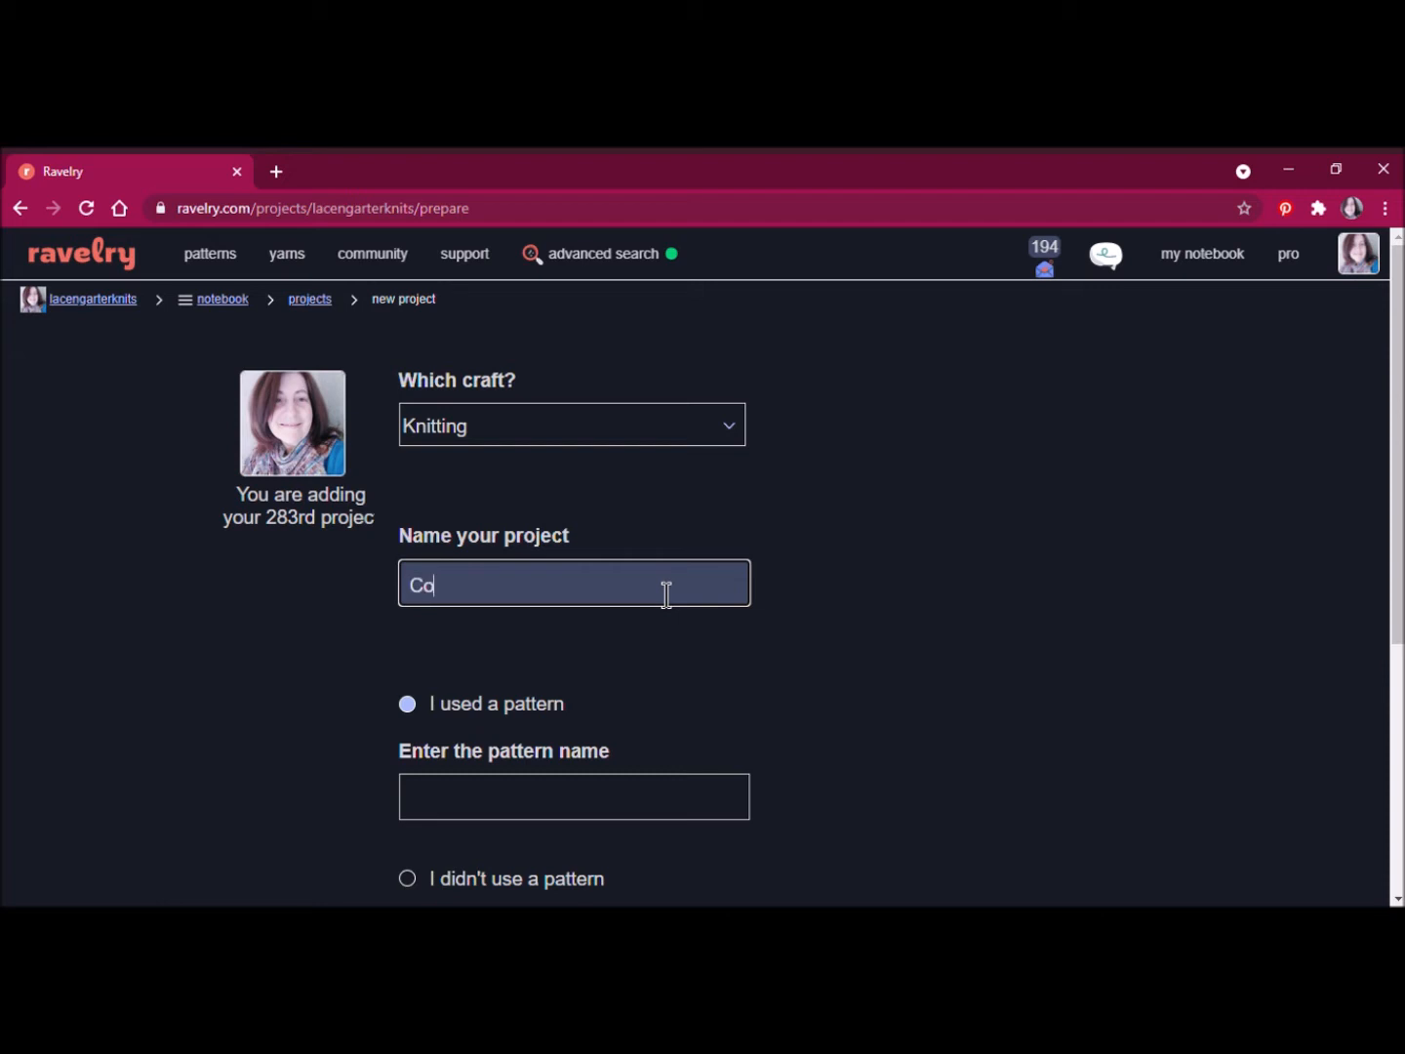
type("ntrapunto II")
left_click(558, 812)
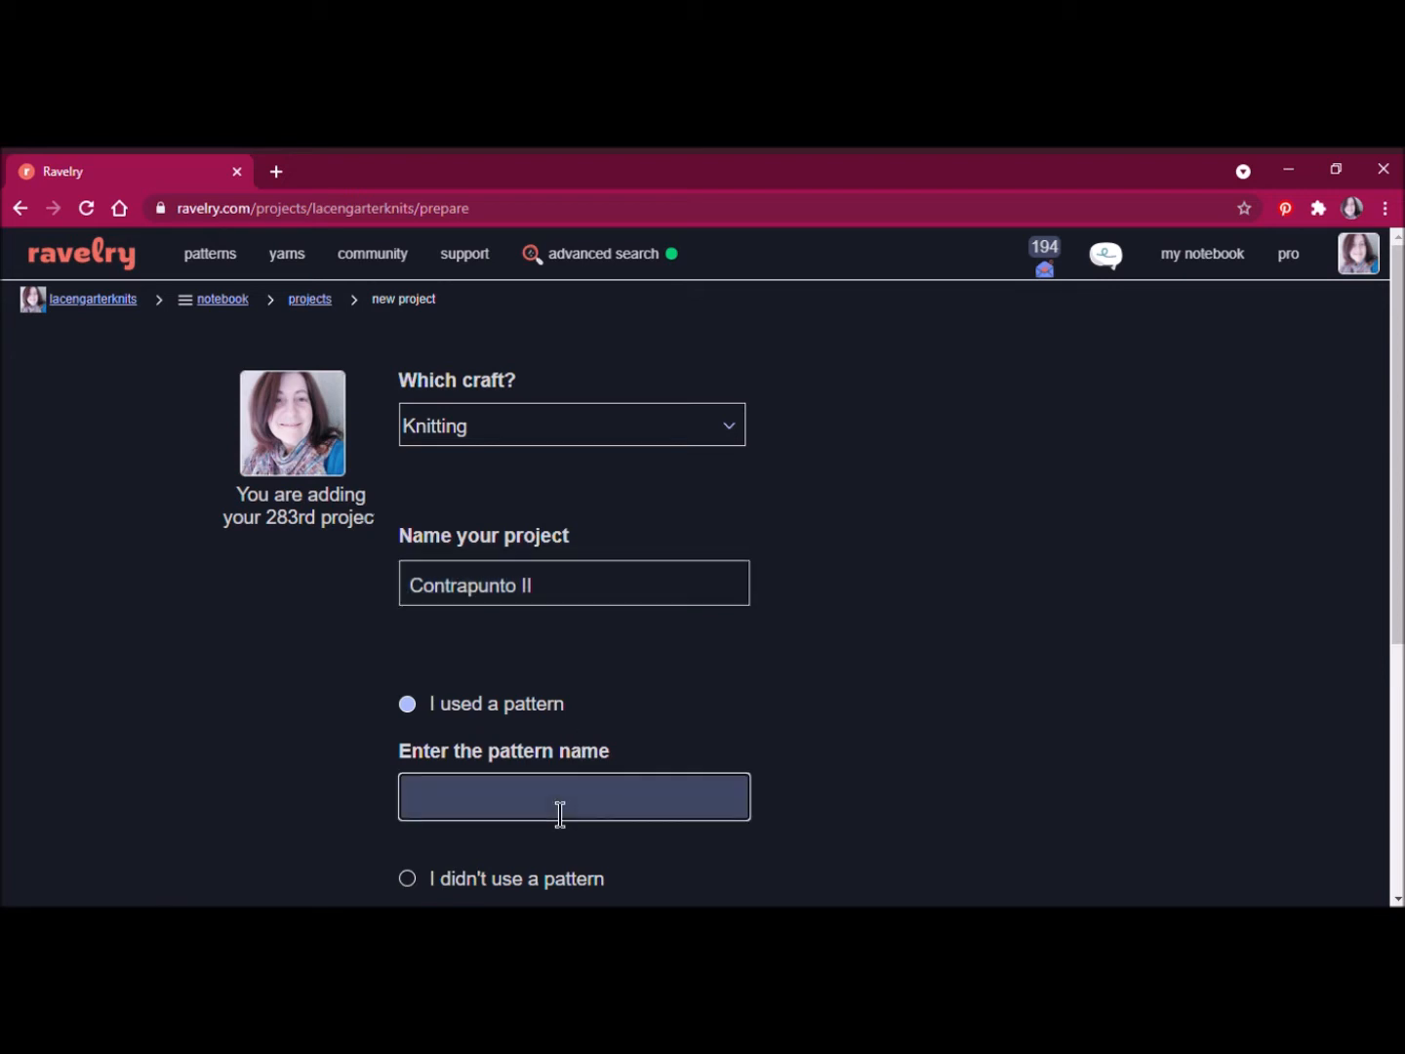
type("Contrapunto ")
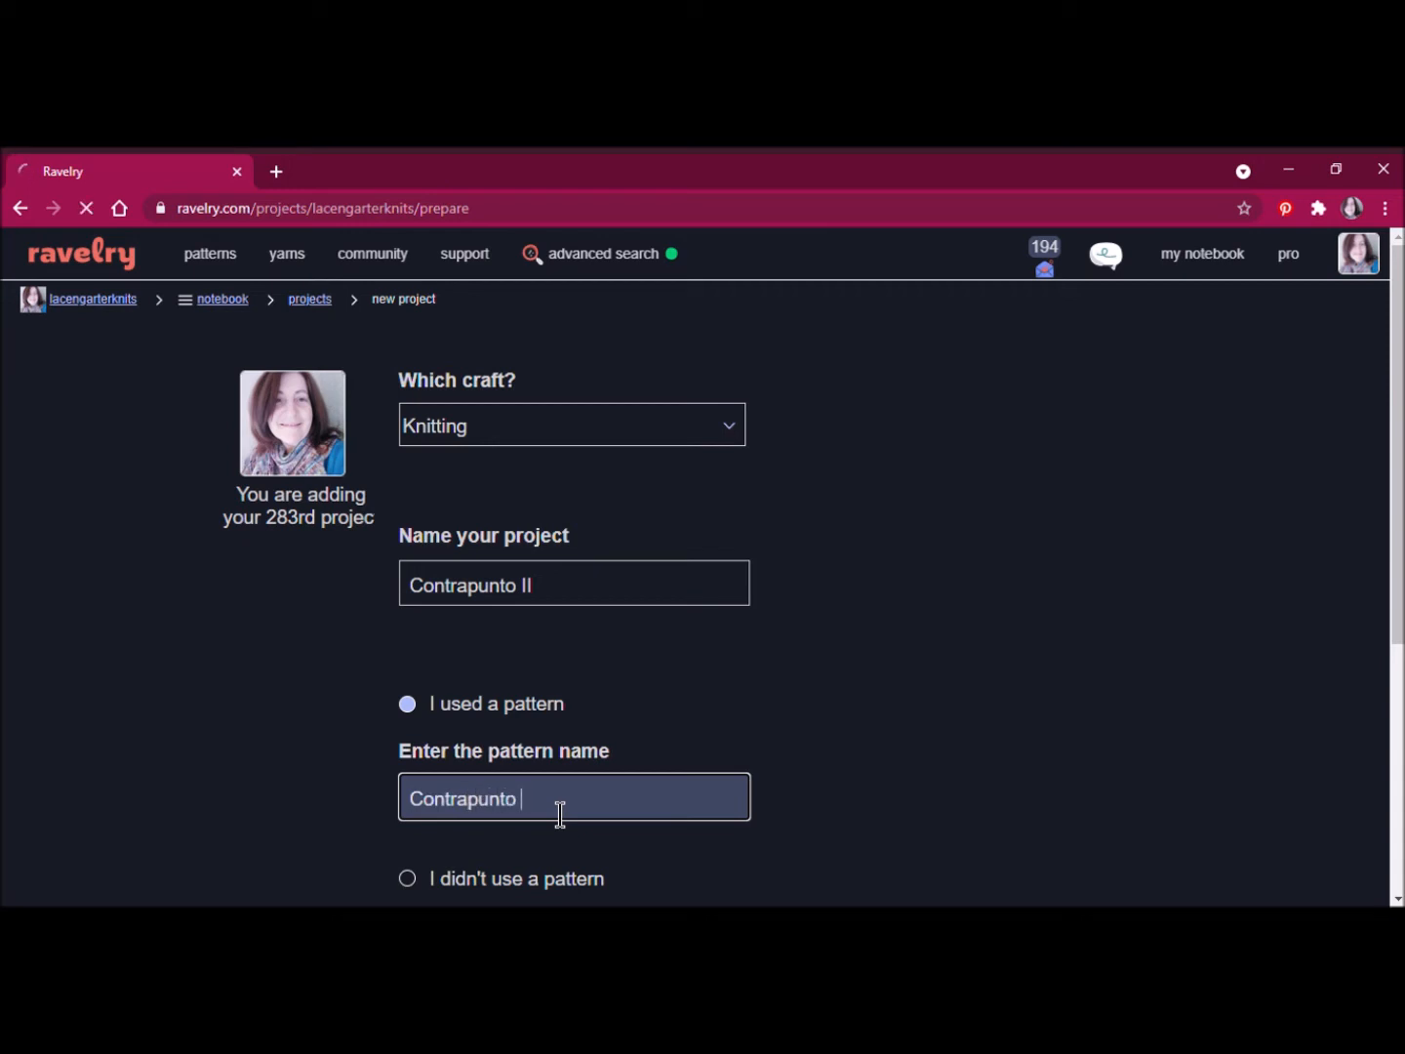
type("S")
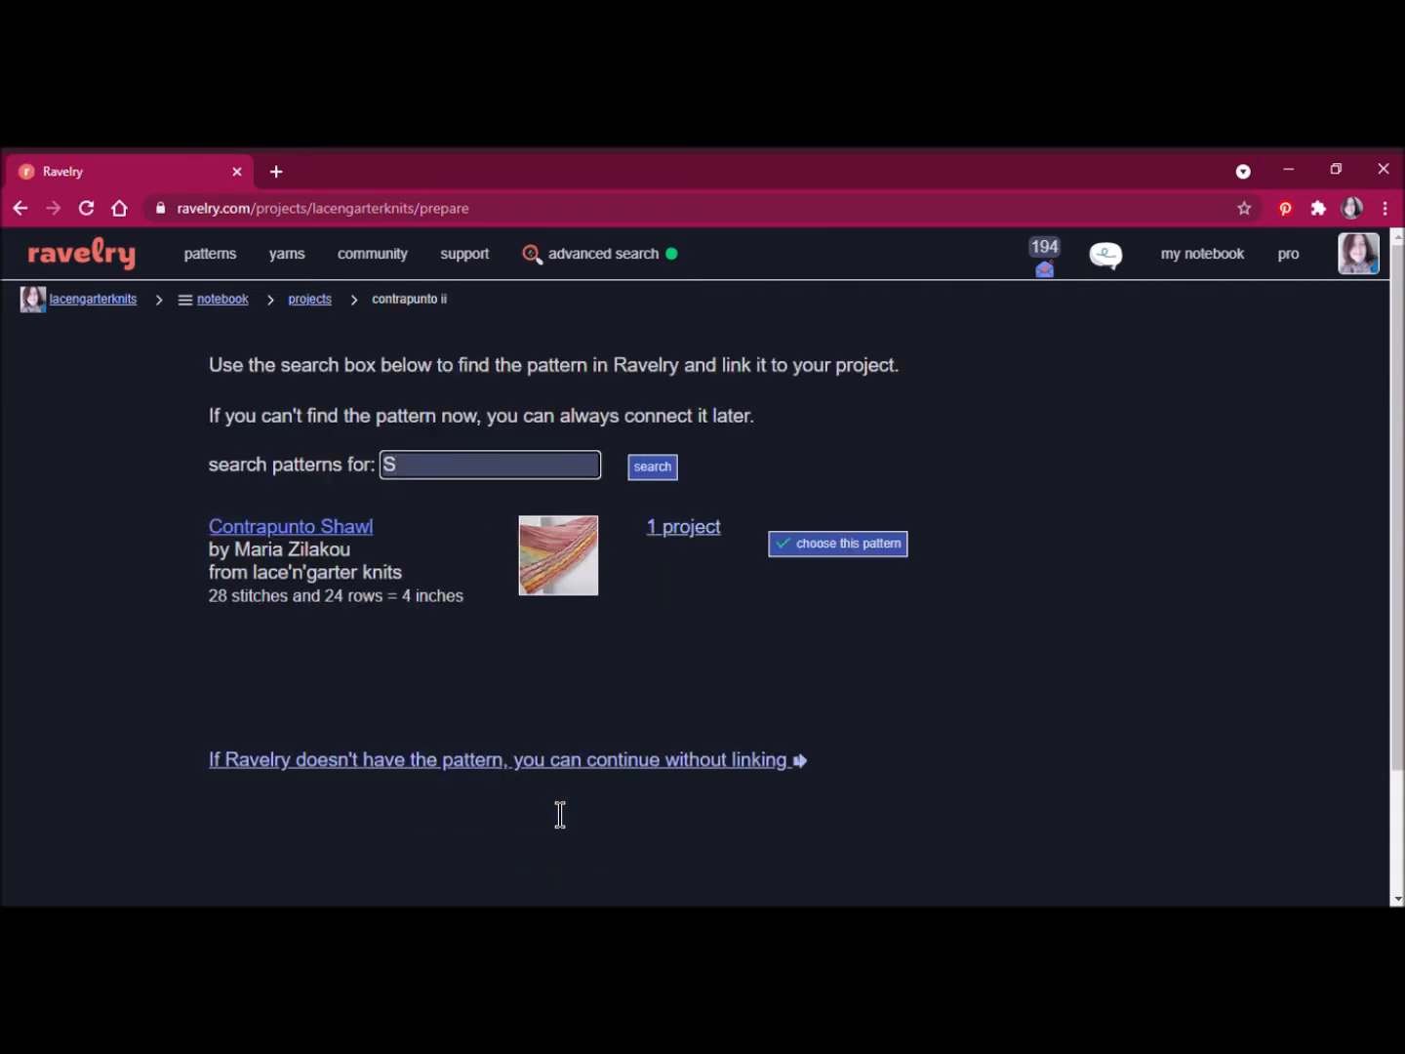
- Clear the pattern search text and choose the Contrapunto Shawl pattern for the project
left_click(651, 635)
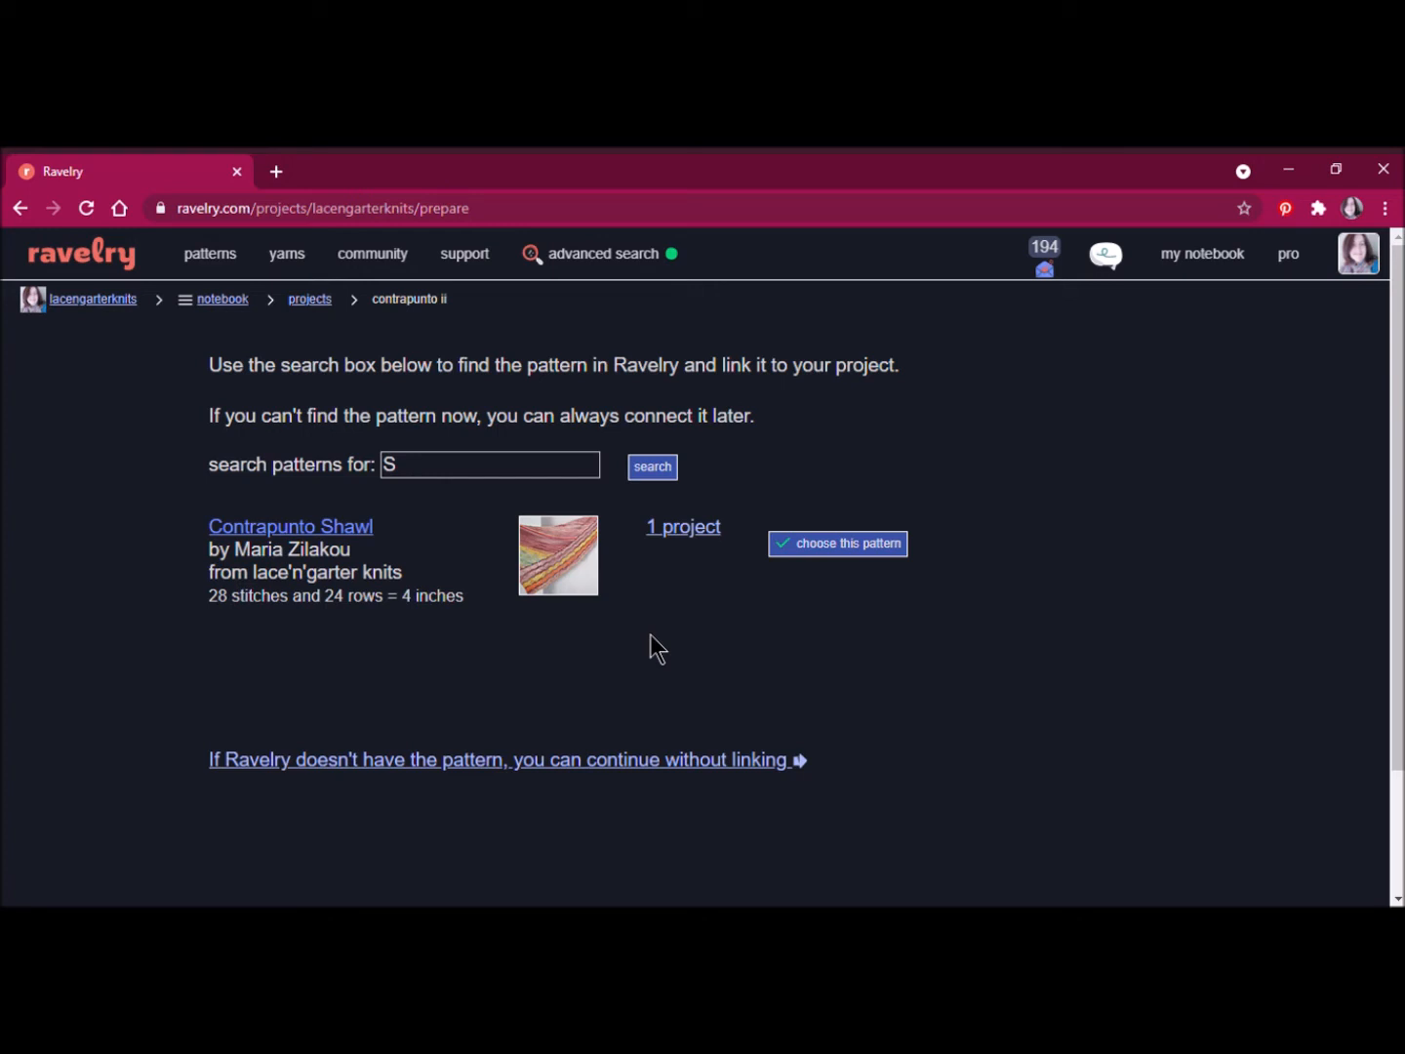
left_click(414, 472)
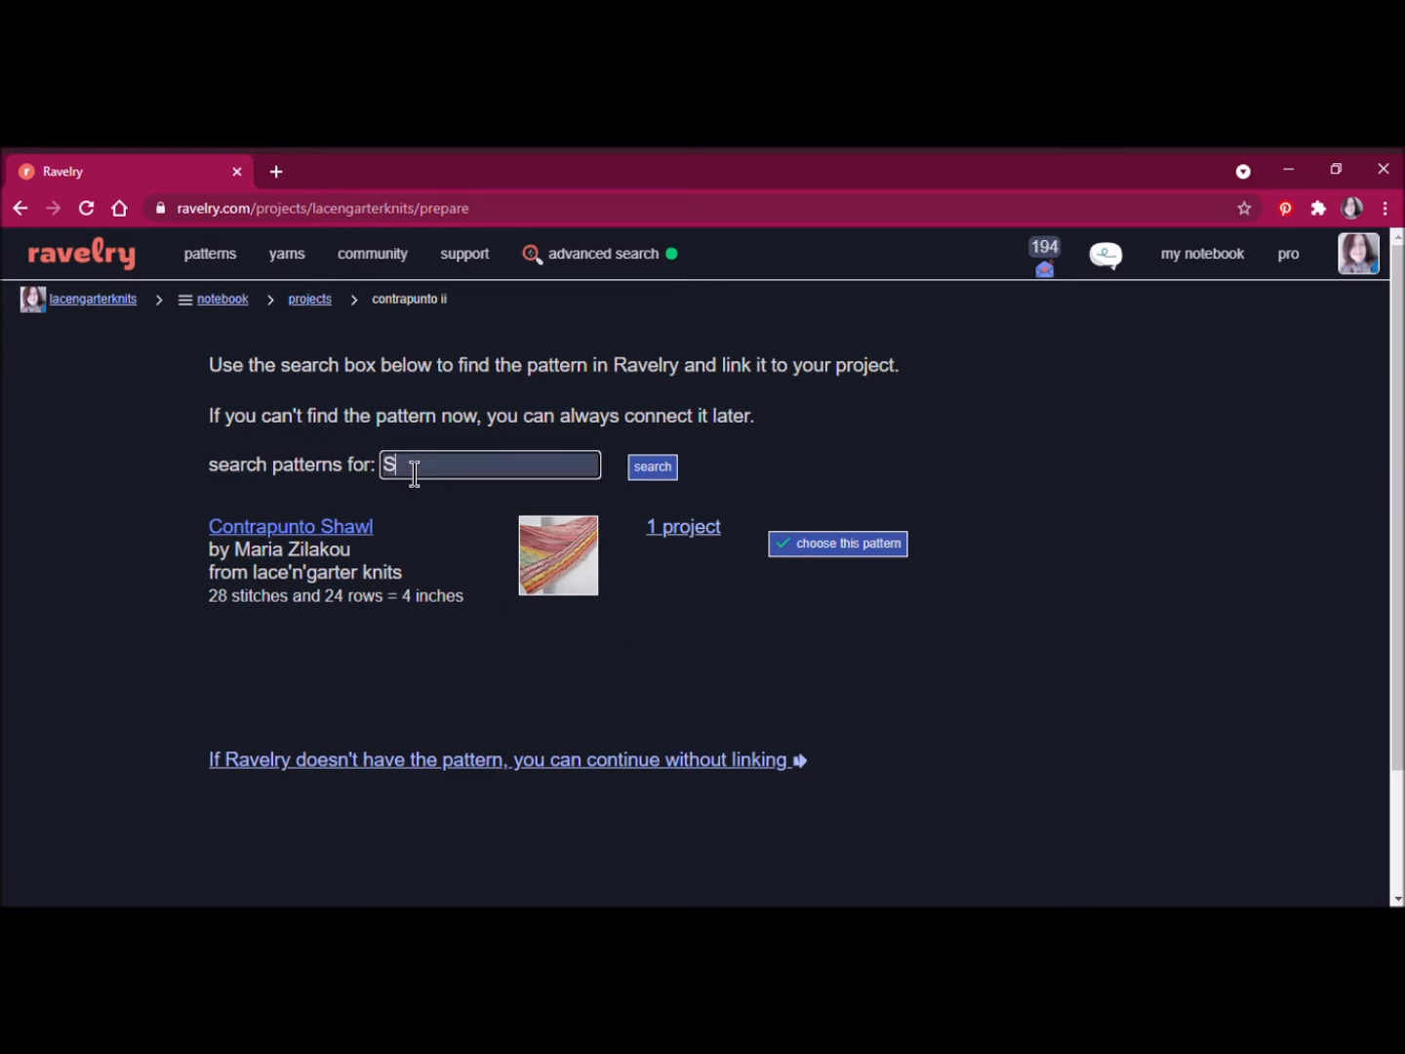
key("BackSpace")
left_click(842, 544)
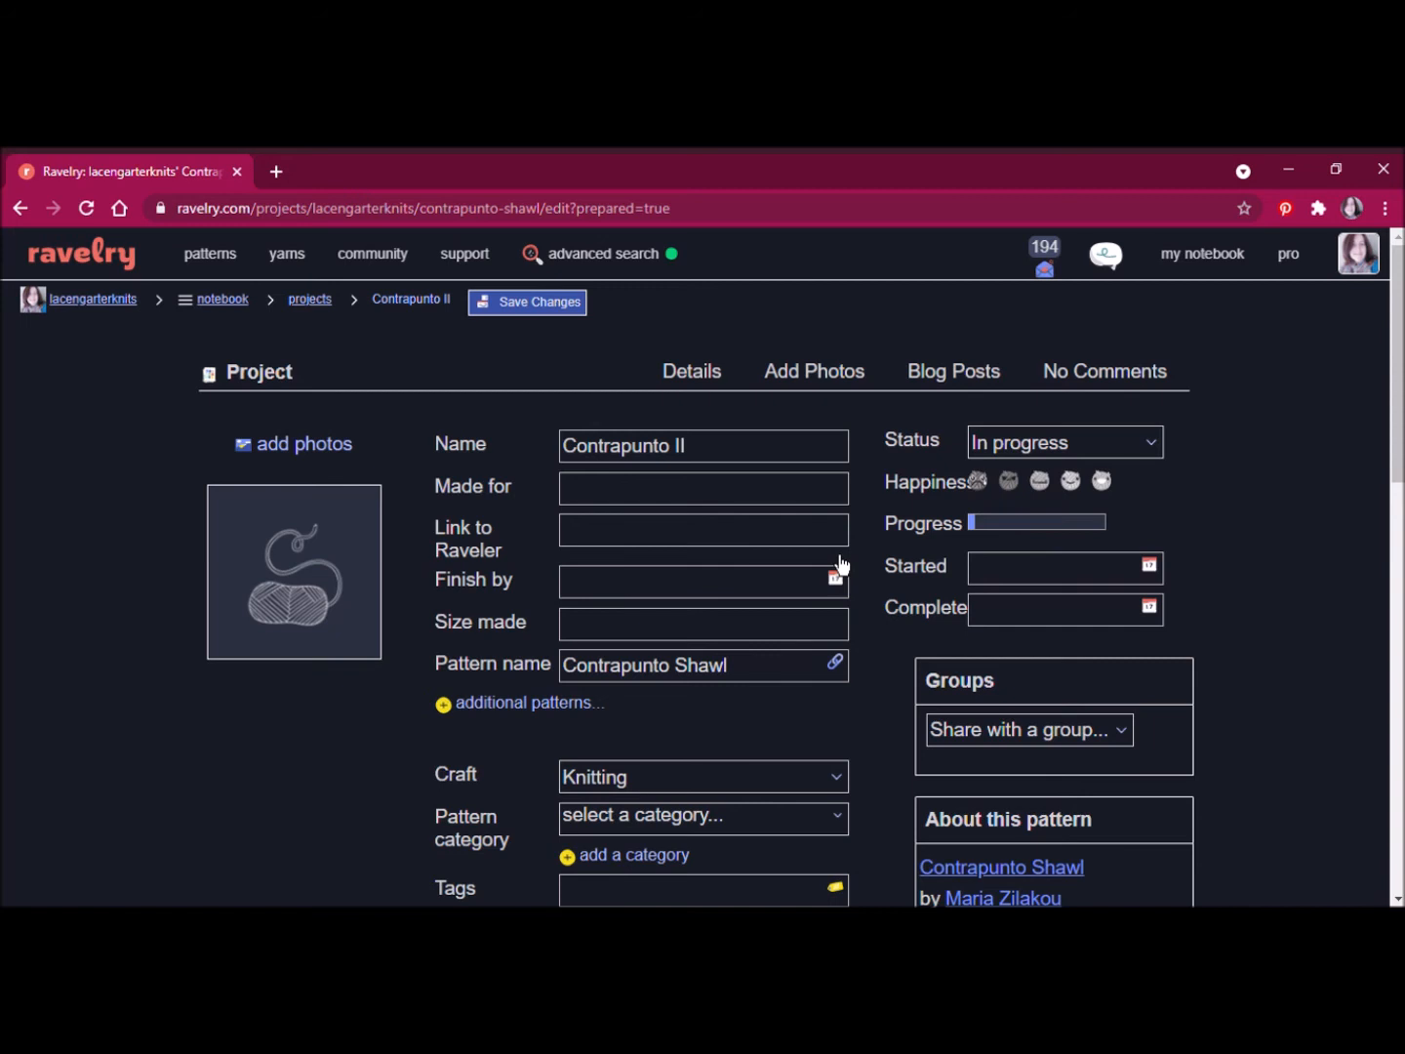
- Enter Test Knitting as who the project is made for and set the finish-by date to June 10, 2021
left_click(685, 501)
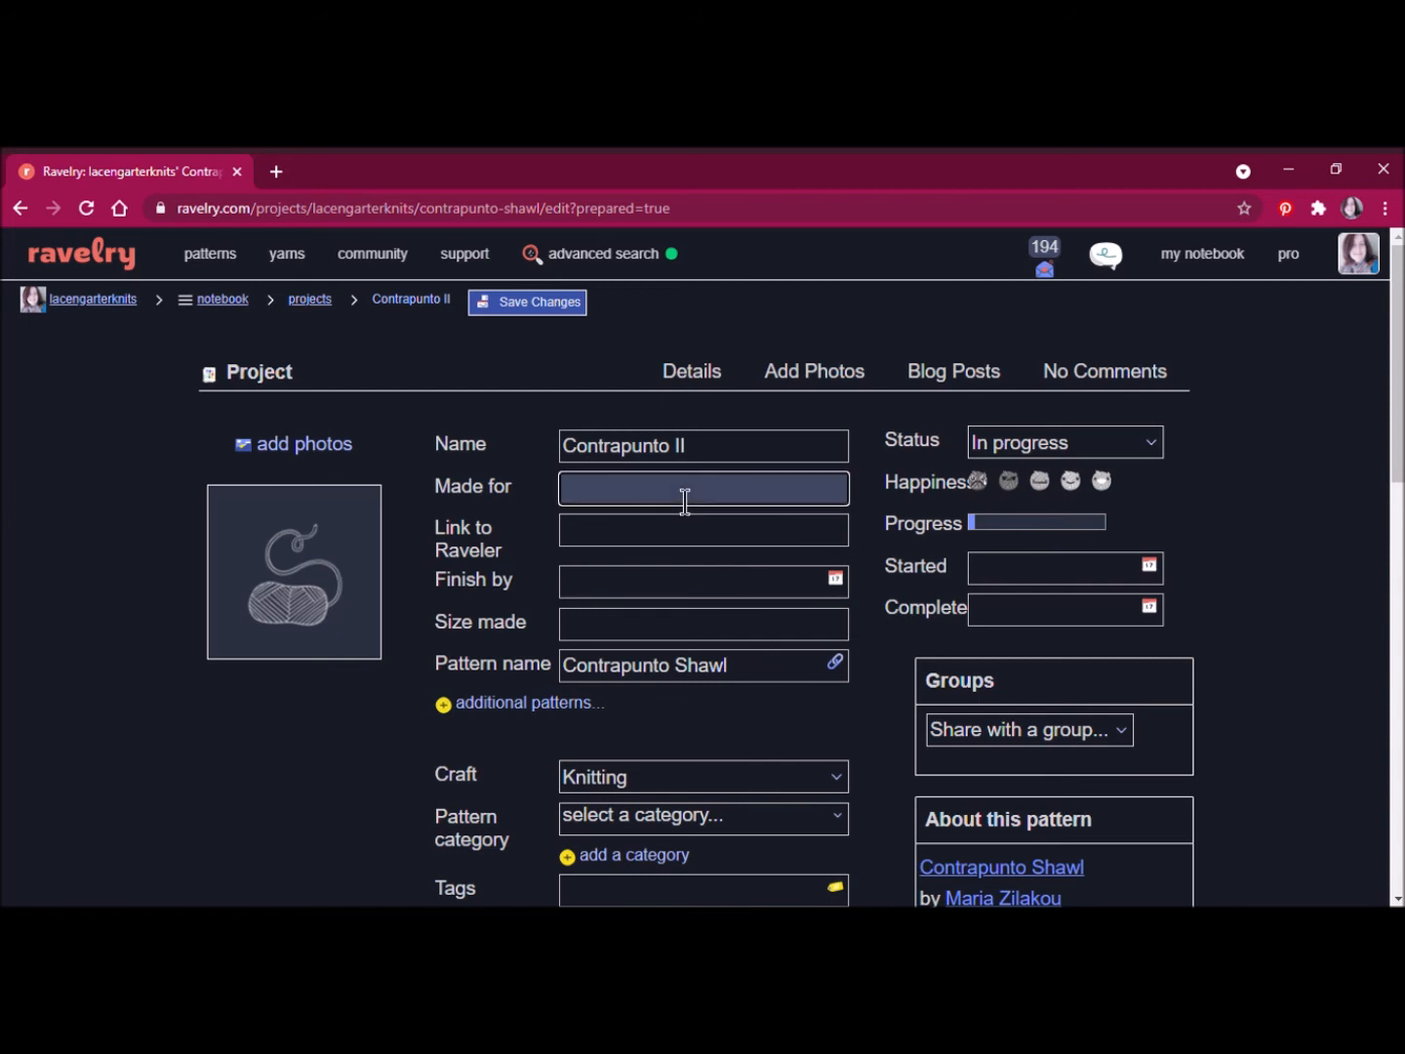
type("Test Knitting")
left_click(849, 607)
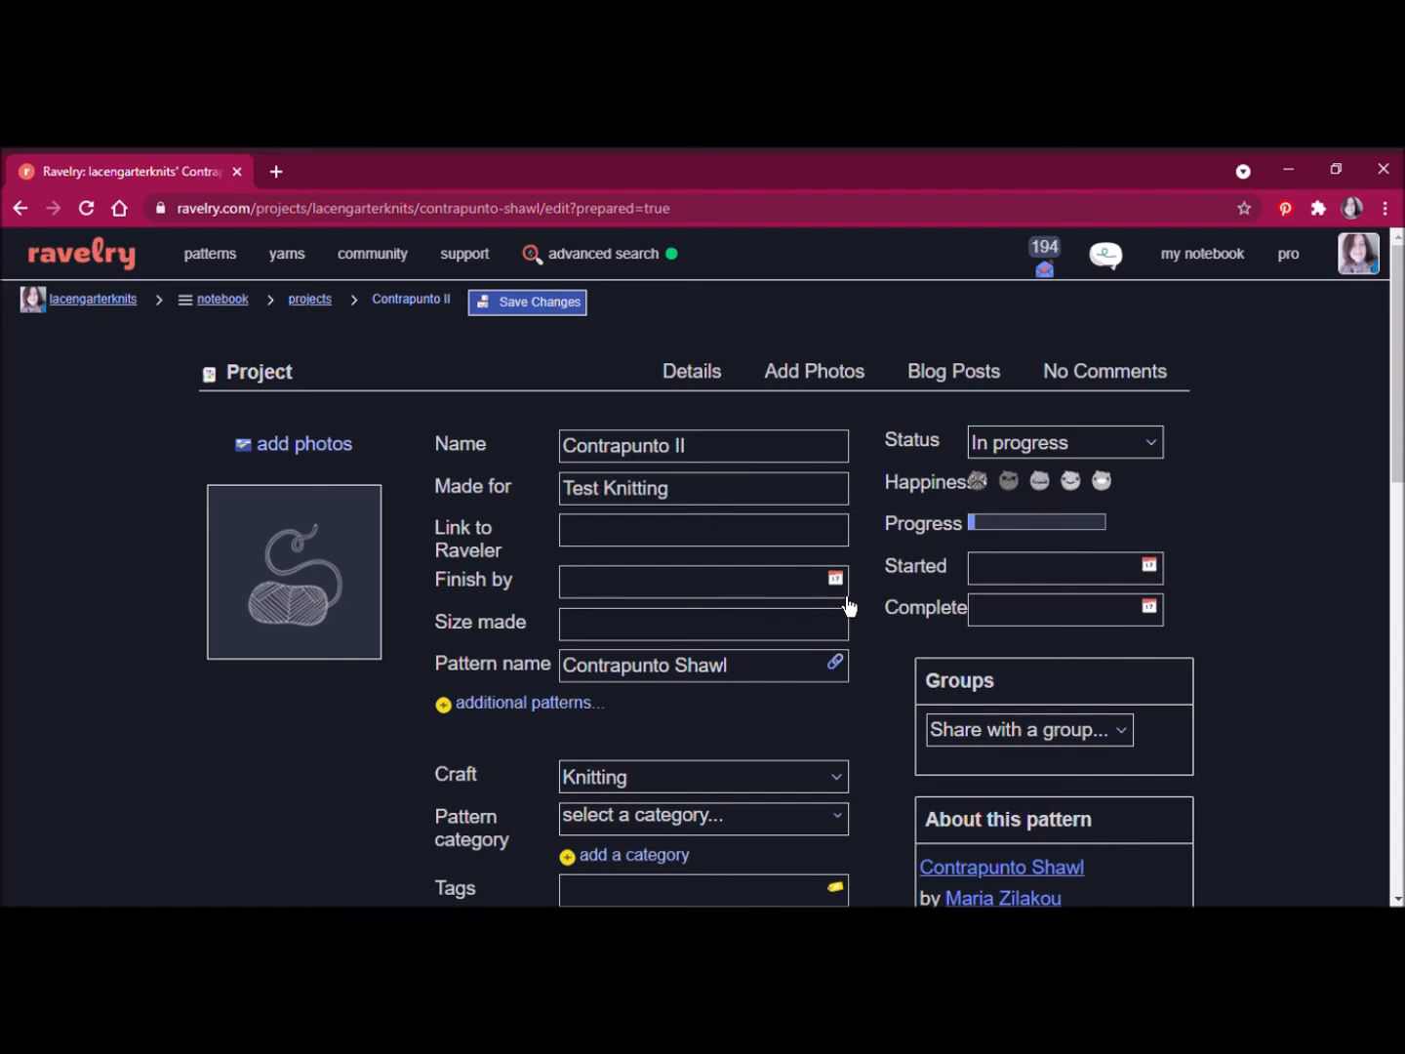
left_click(836, 580)
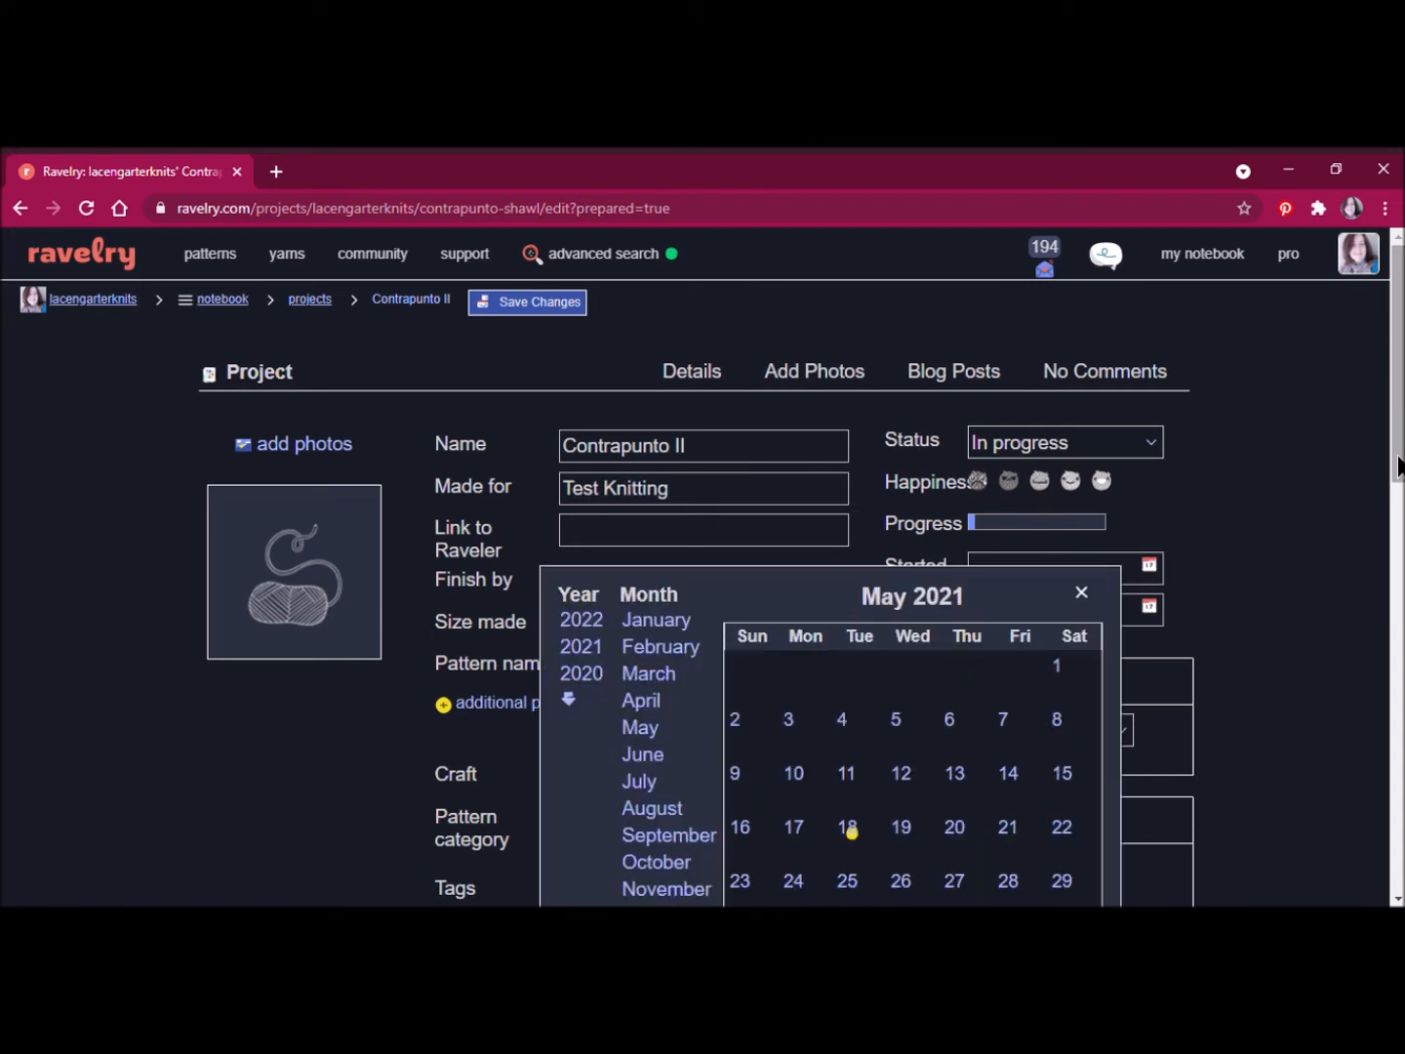
left_click_drag(1397, 468, 1397, 522)
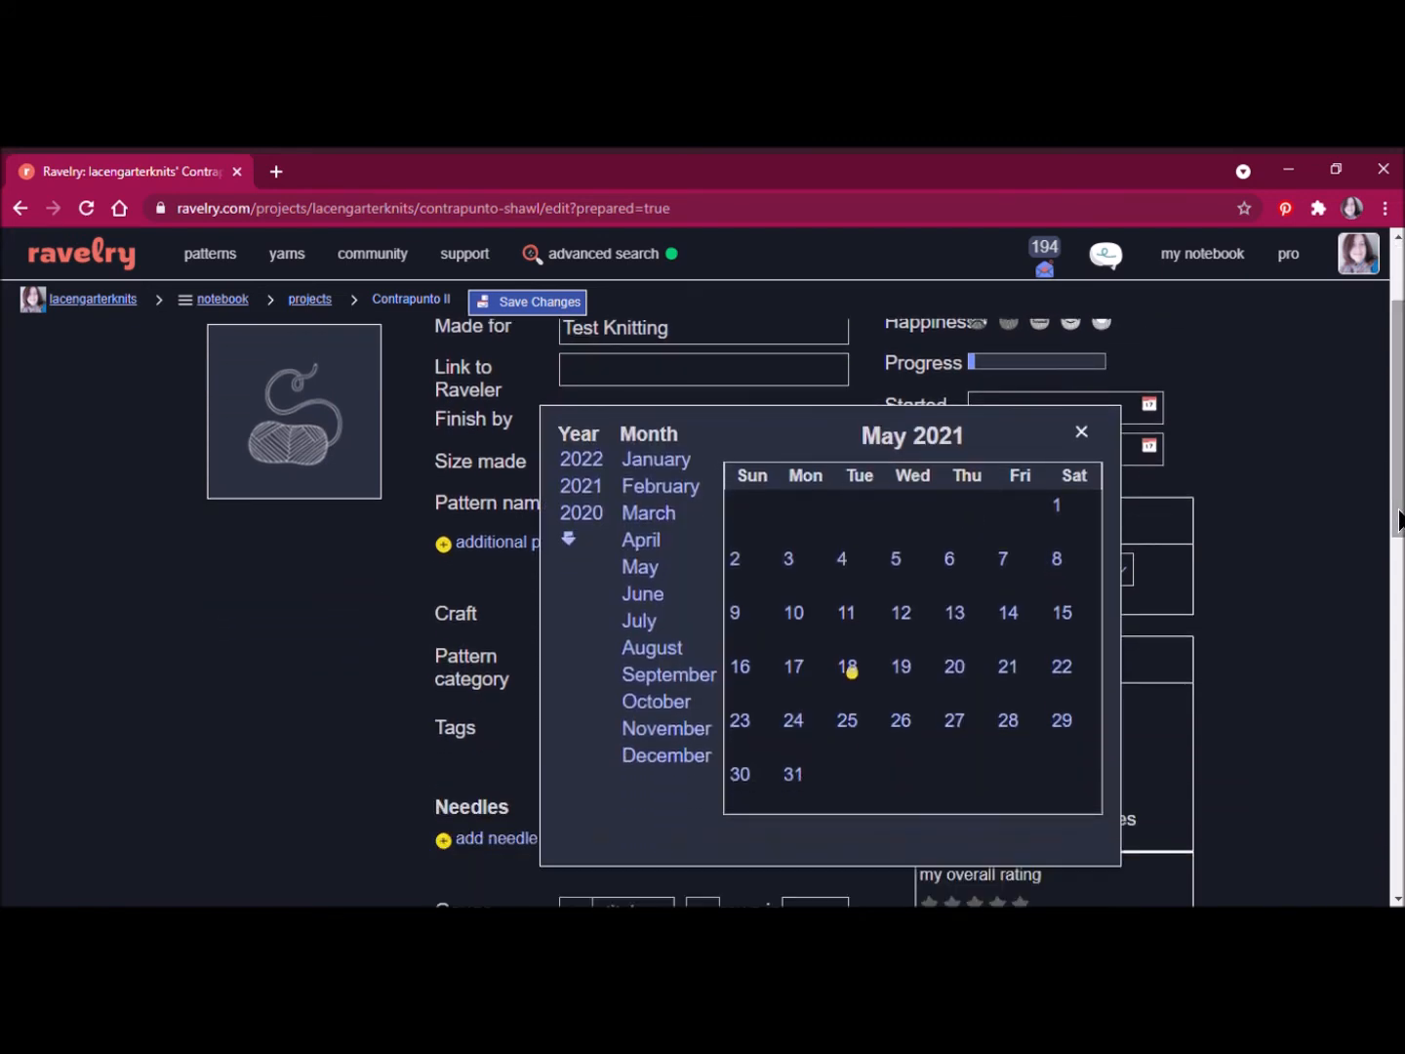
left_click(671, 609)
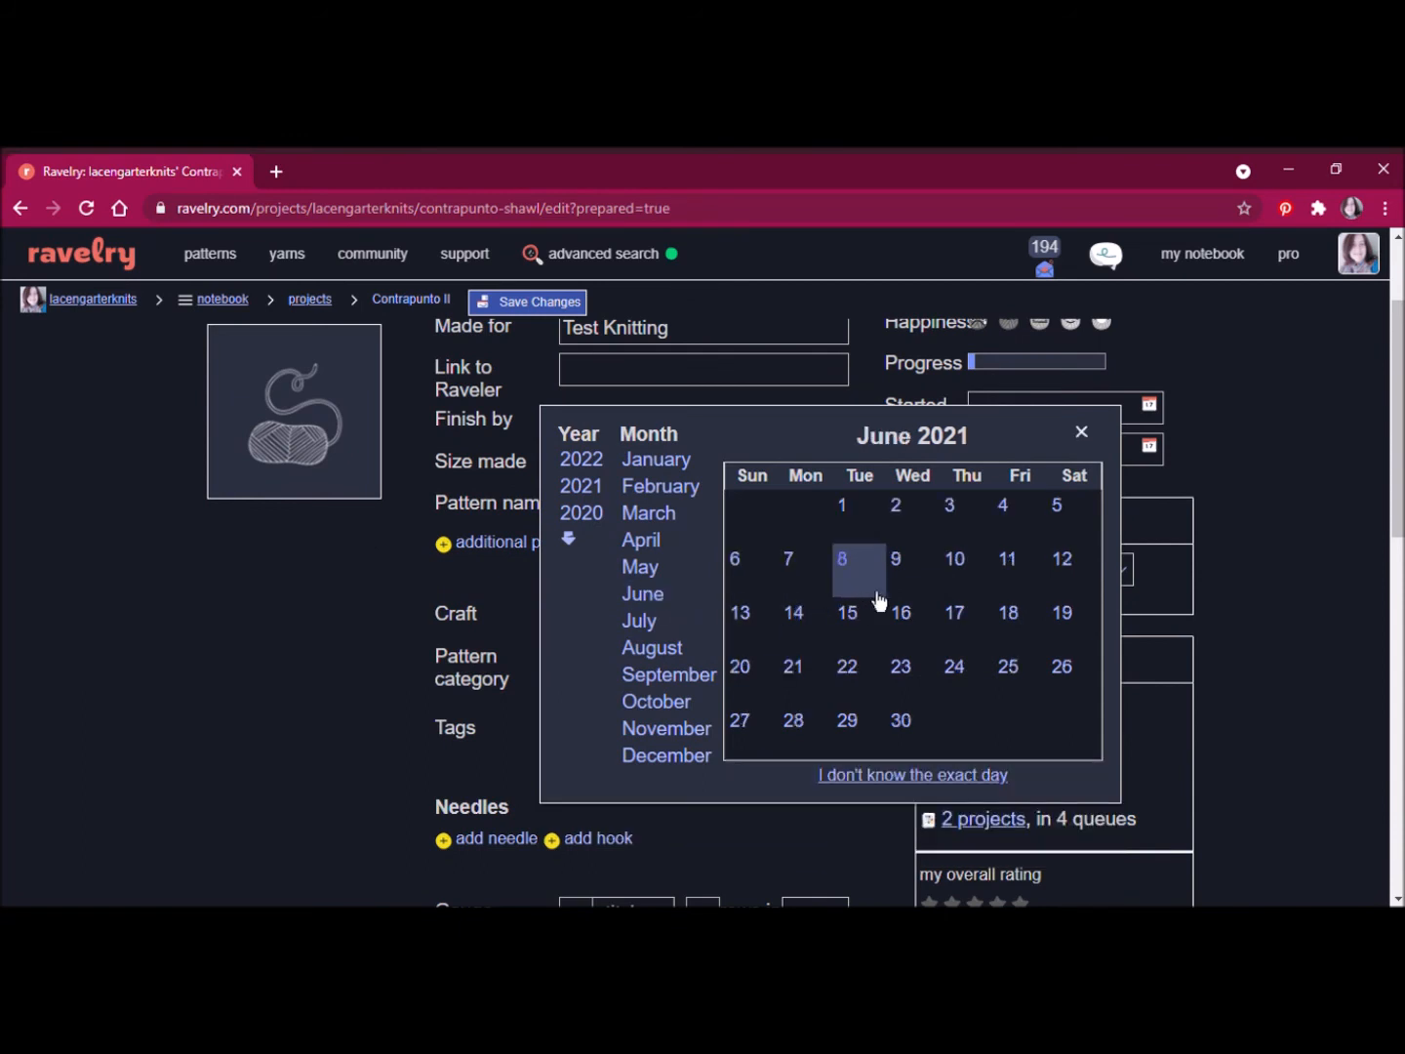
left_click(963, 586)
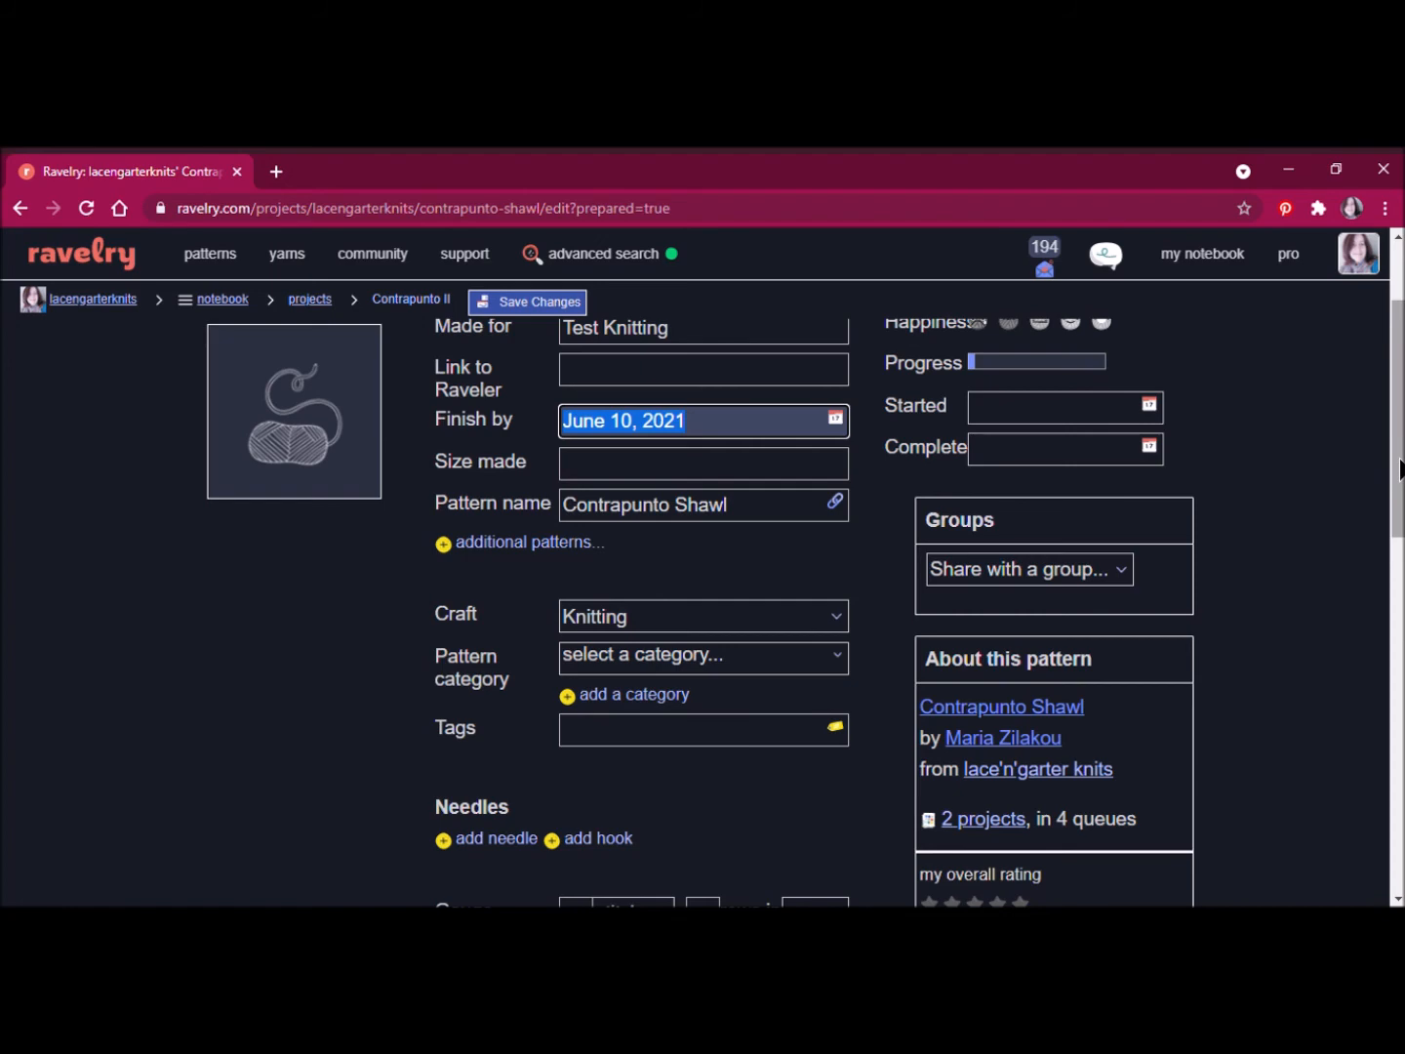
- Add a needle entry to the project's Needles section
scroll(1399, 471, "down", 3)
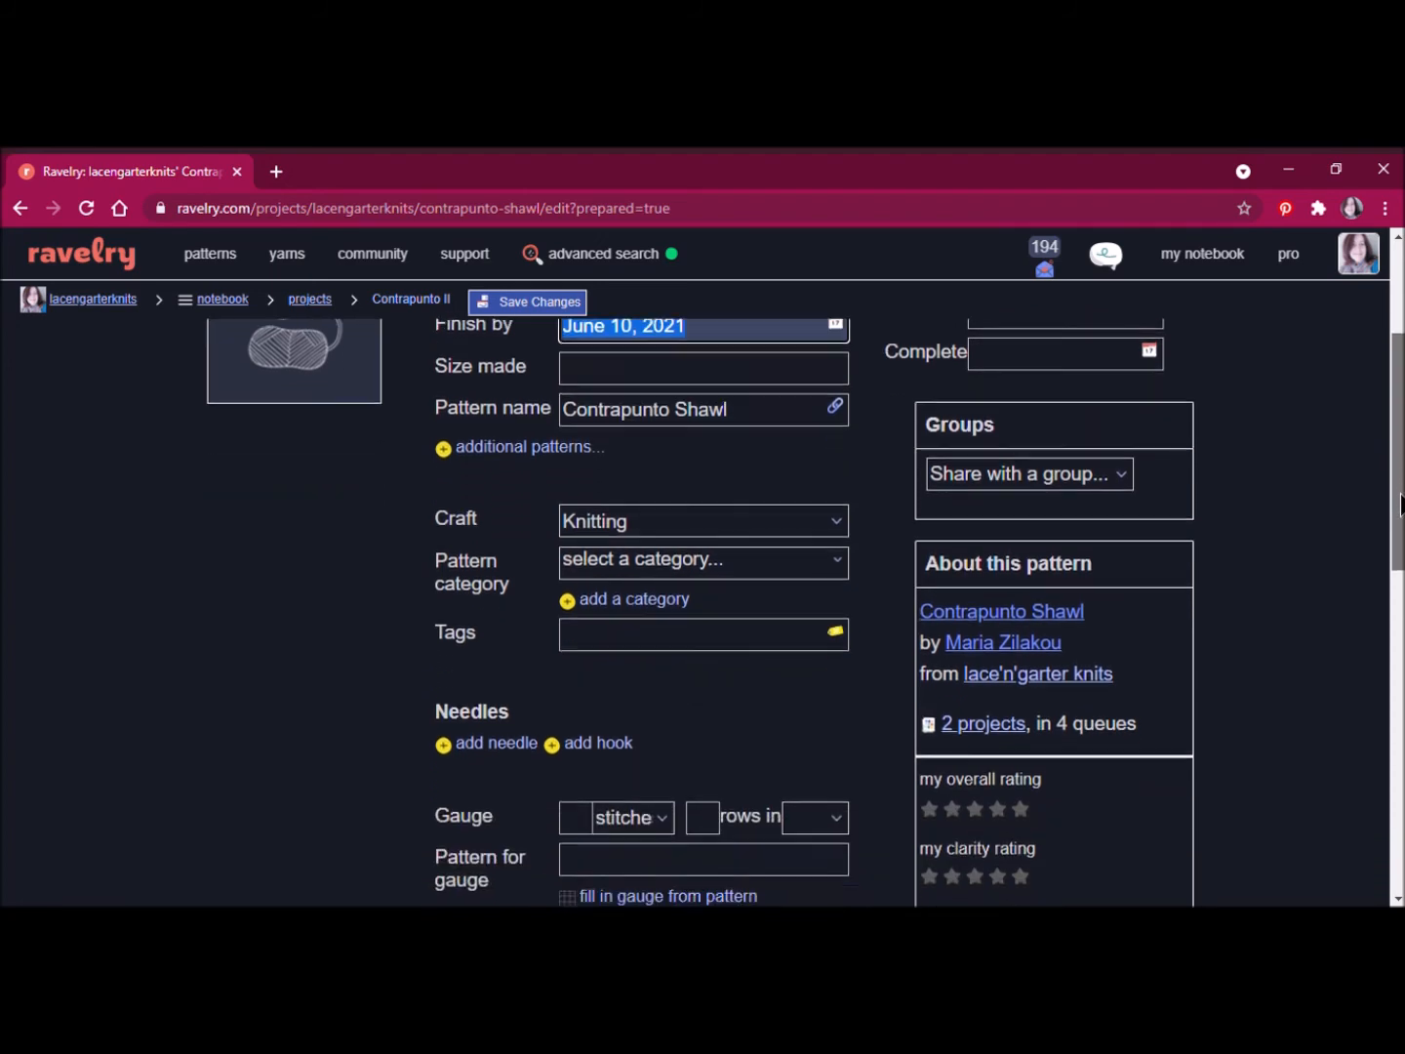
scroll(1398, 471, "down", 2)
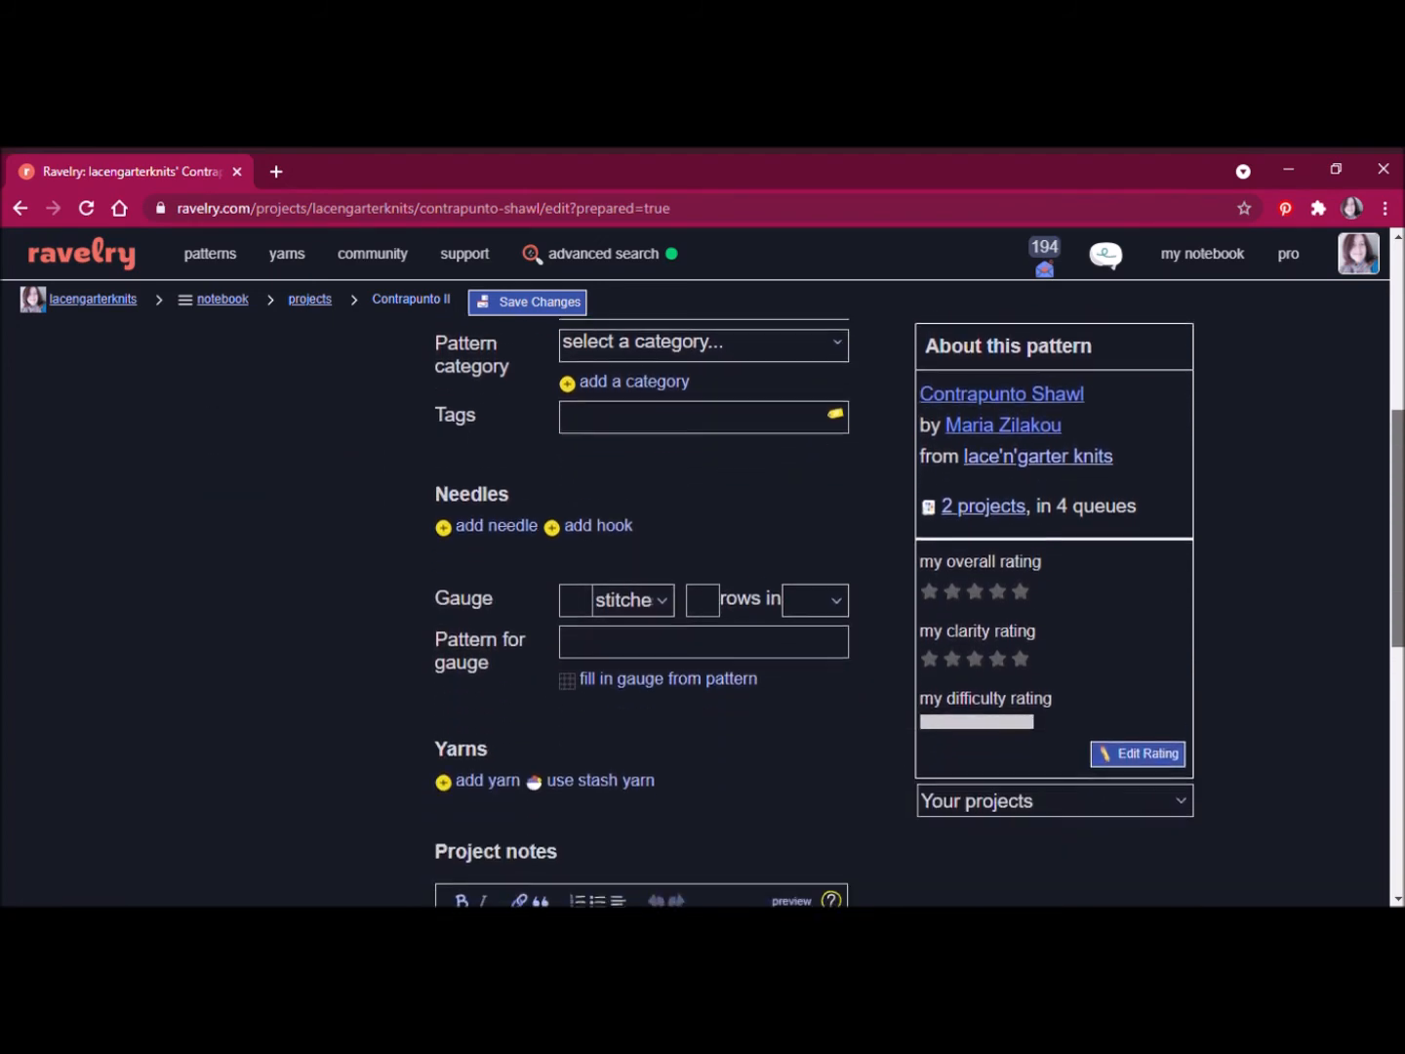
left_click(489, 511)
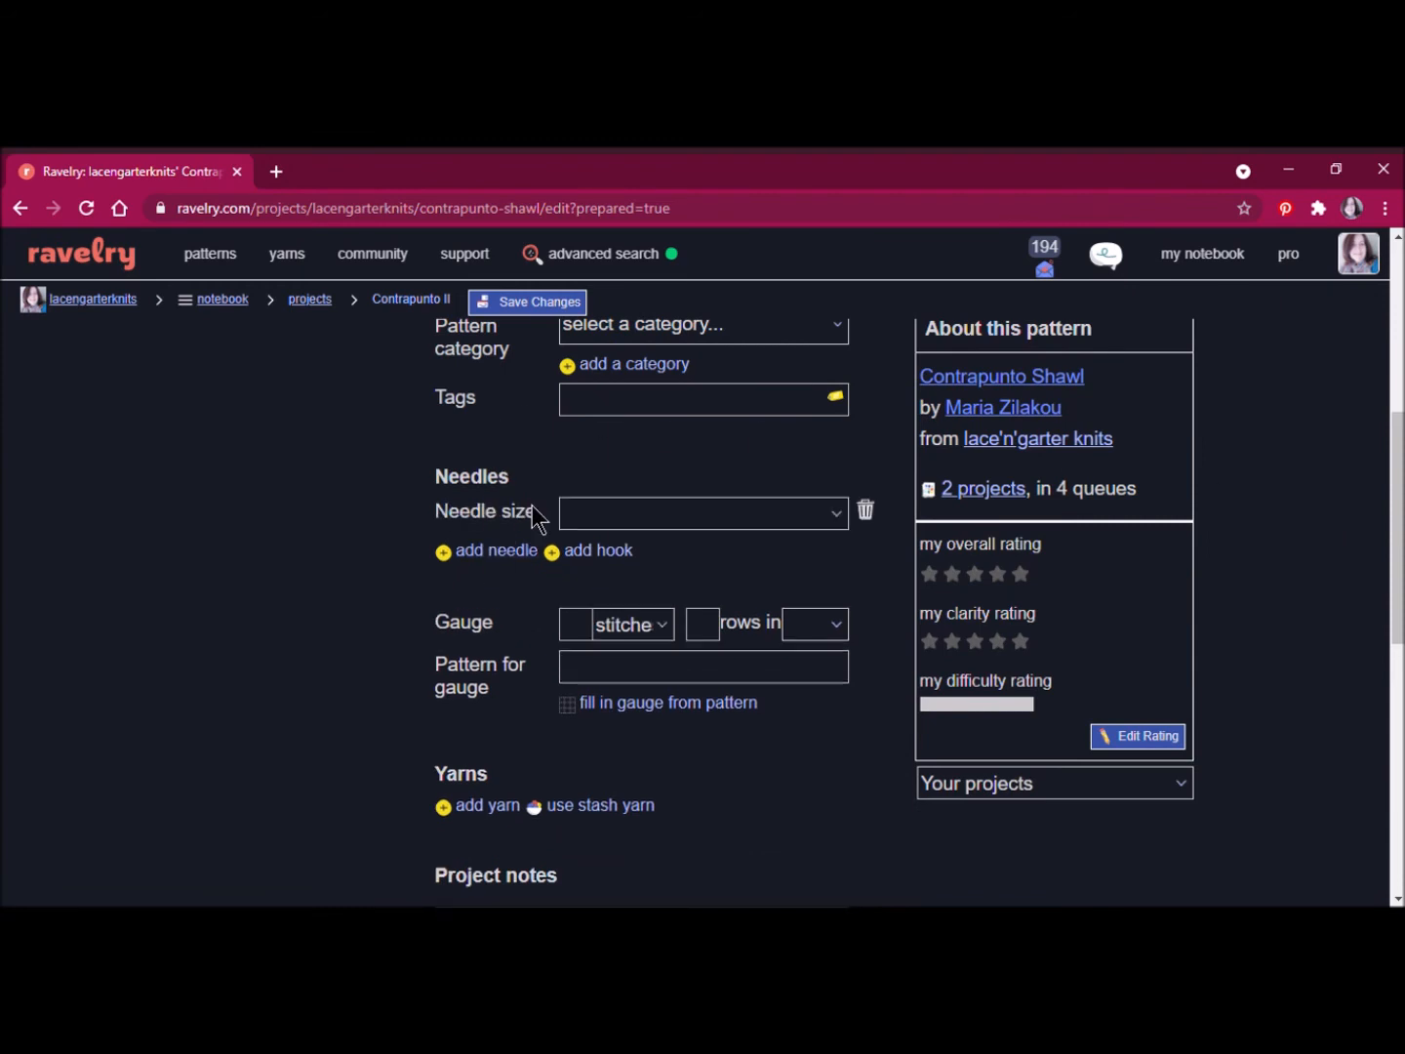
left_click(473, 553)
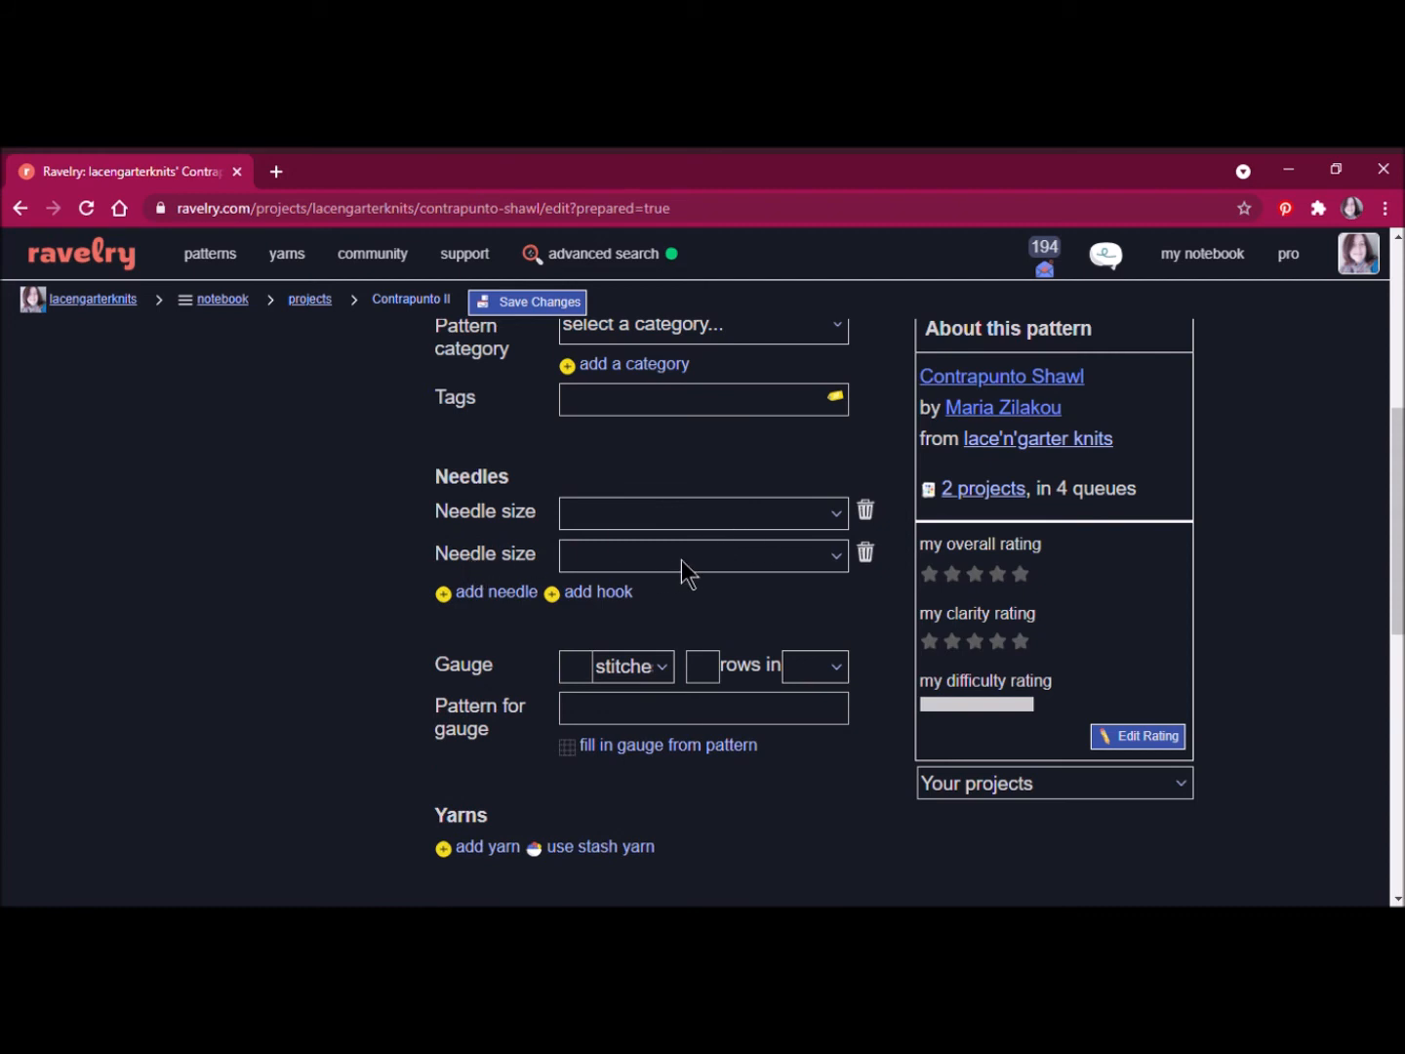
left_click(872, 563)
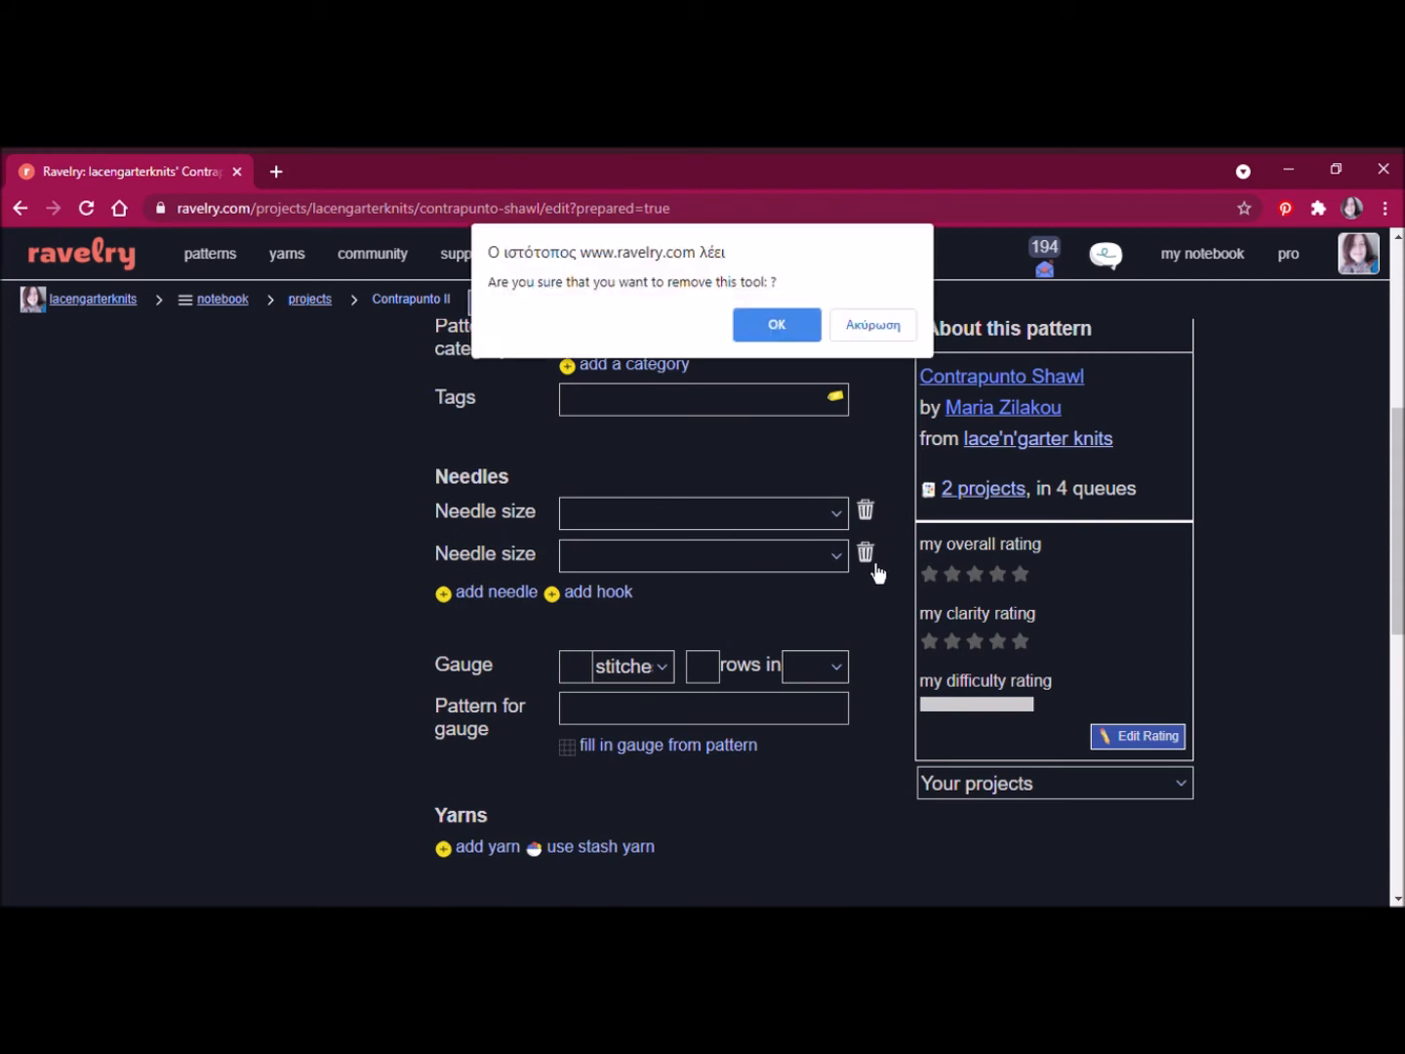
left_click(780, 326)
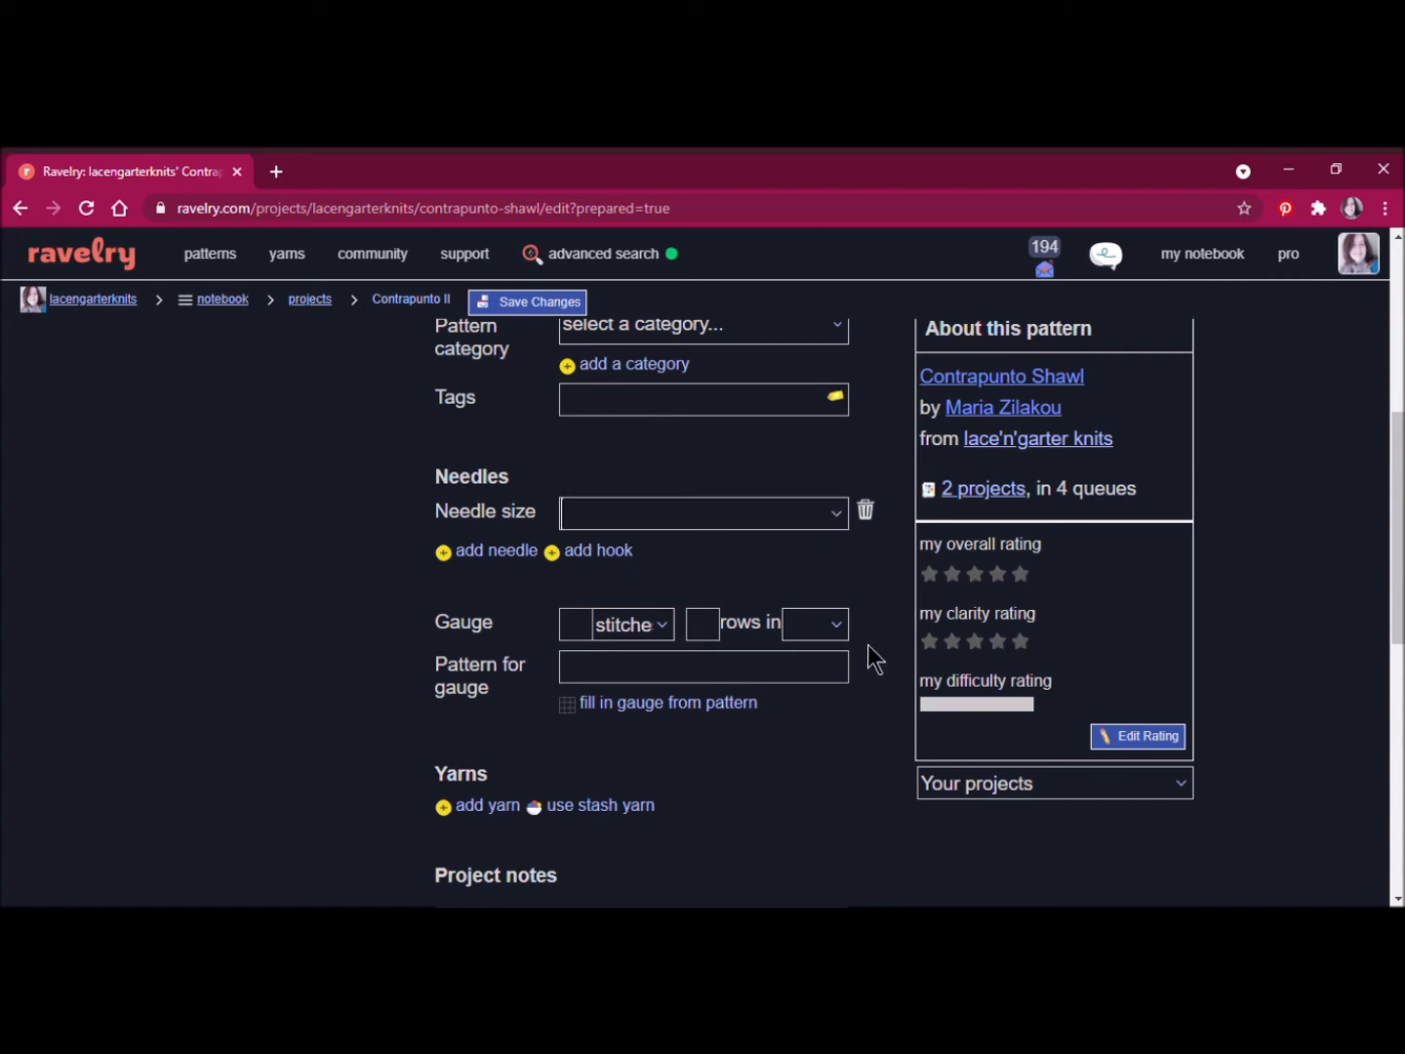
- Set the needle size to US 6 - 4.0 mm and fill in the gauge from the pattern
left_click(681, 753)
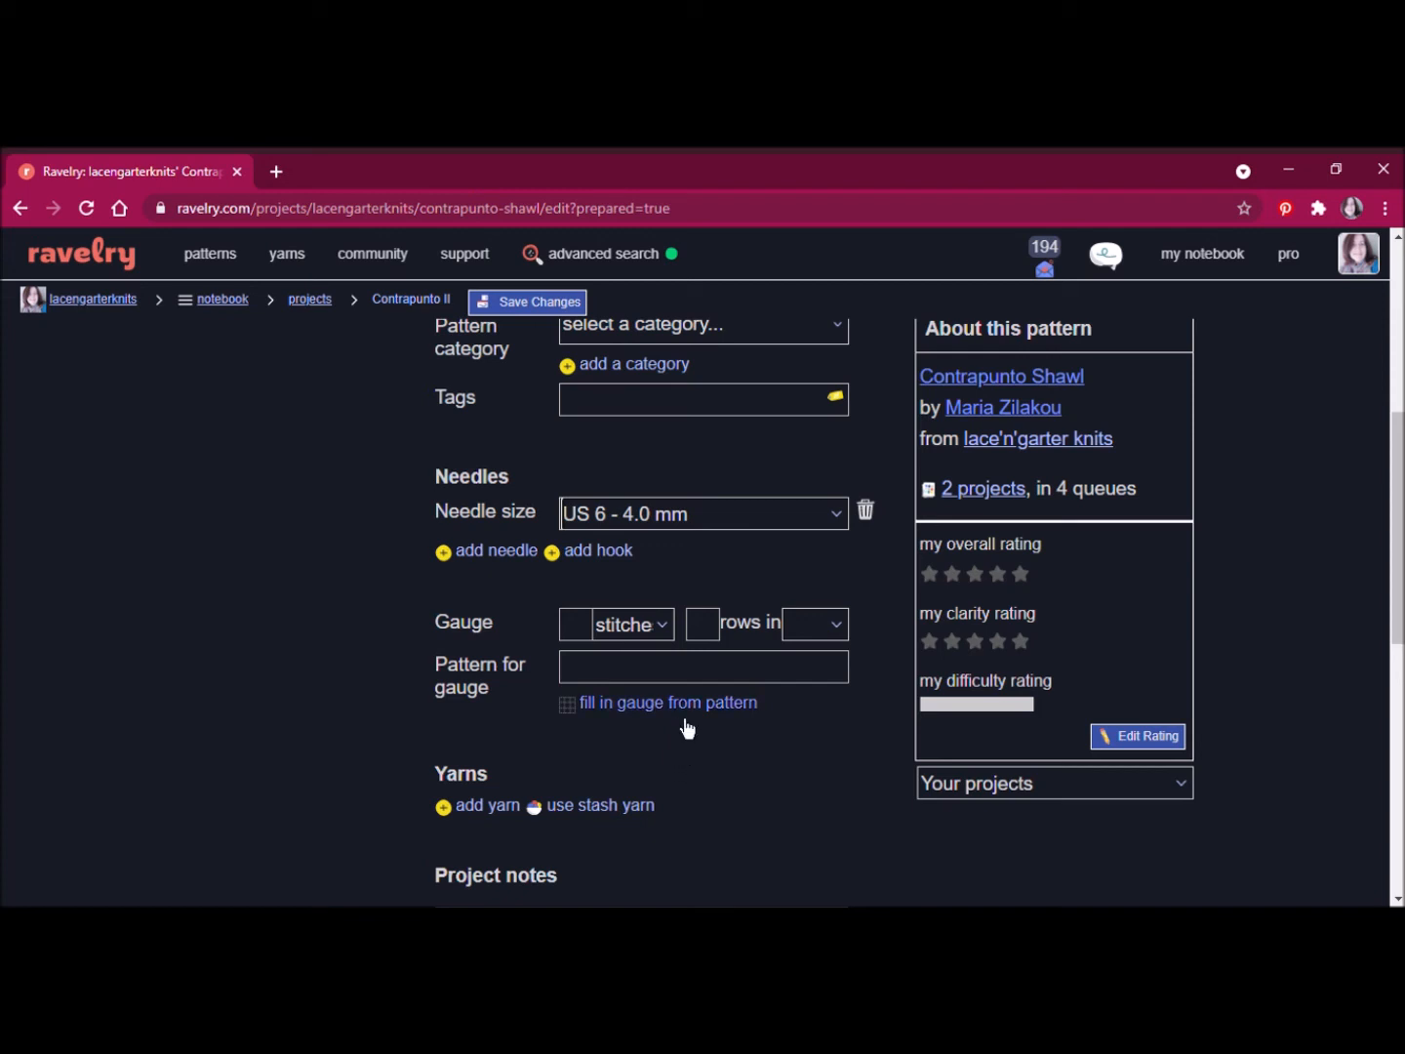
left_click(684, 722)
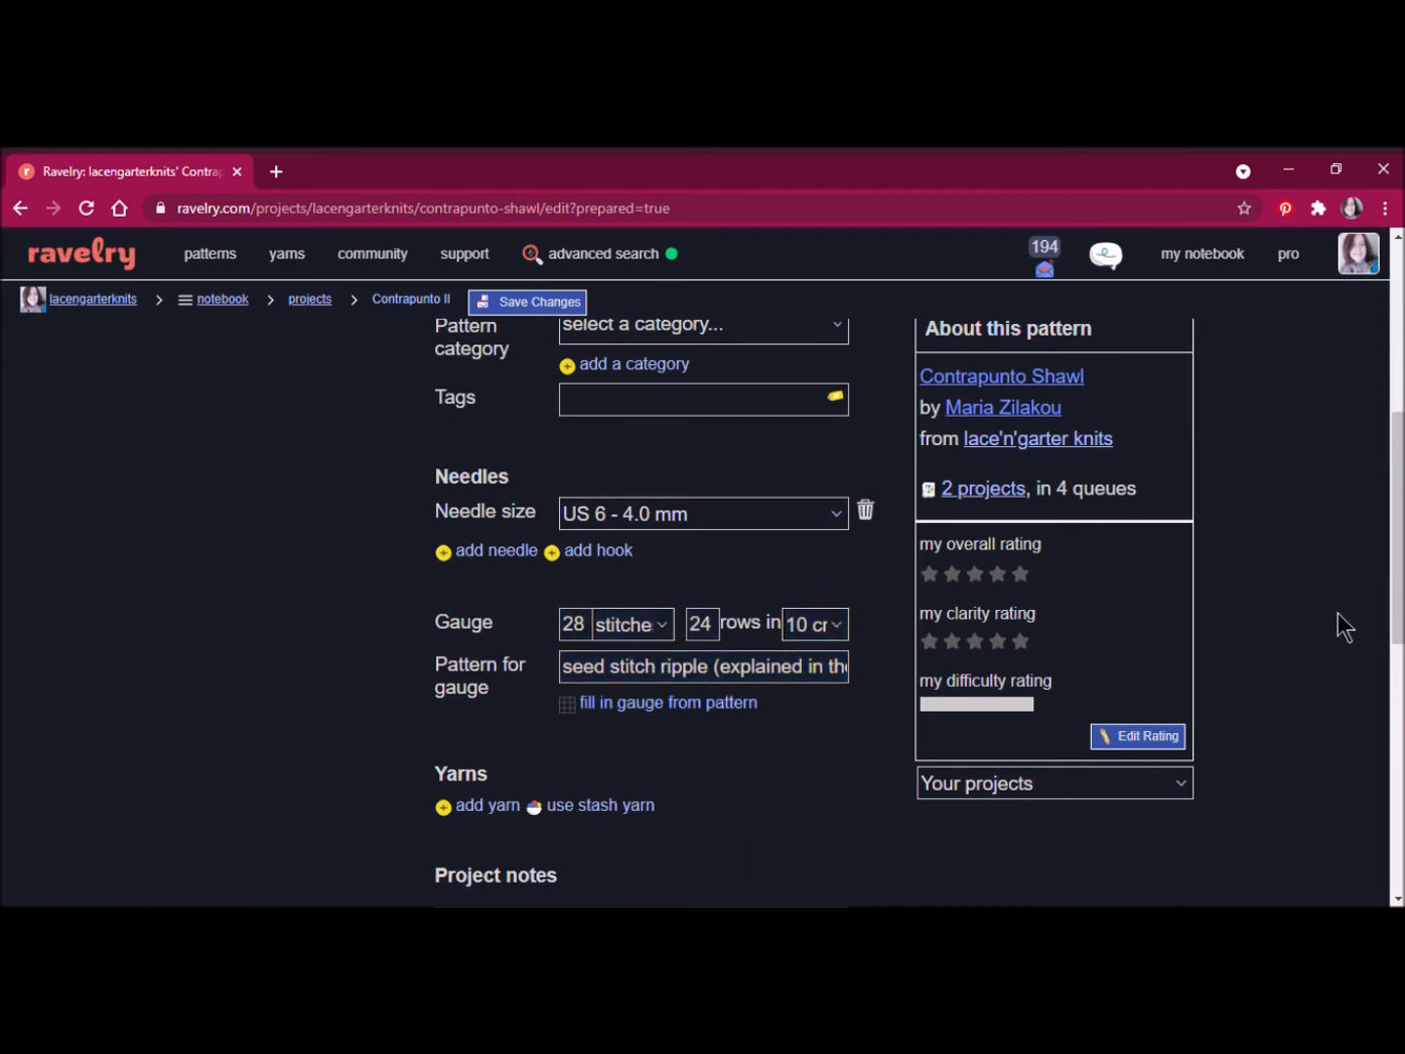
- Add a yarn to the project, look up TreLiz and link it to TréLiz Hera High Twist Fngering
left_click_drag(1400, 574, 1400, 621)
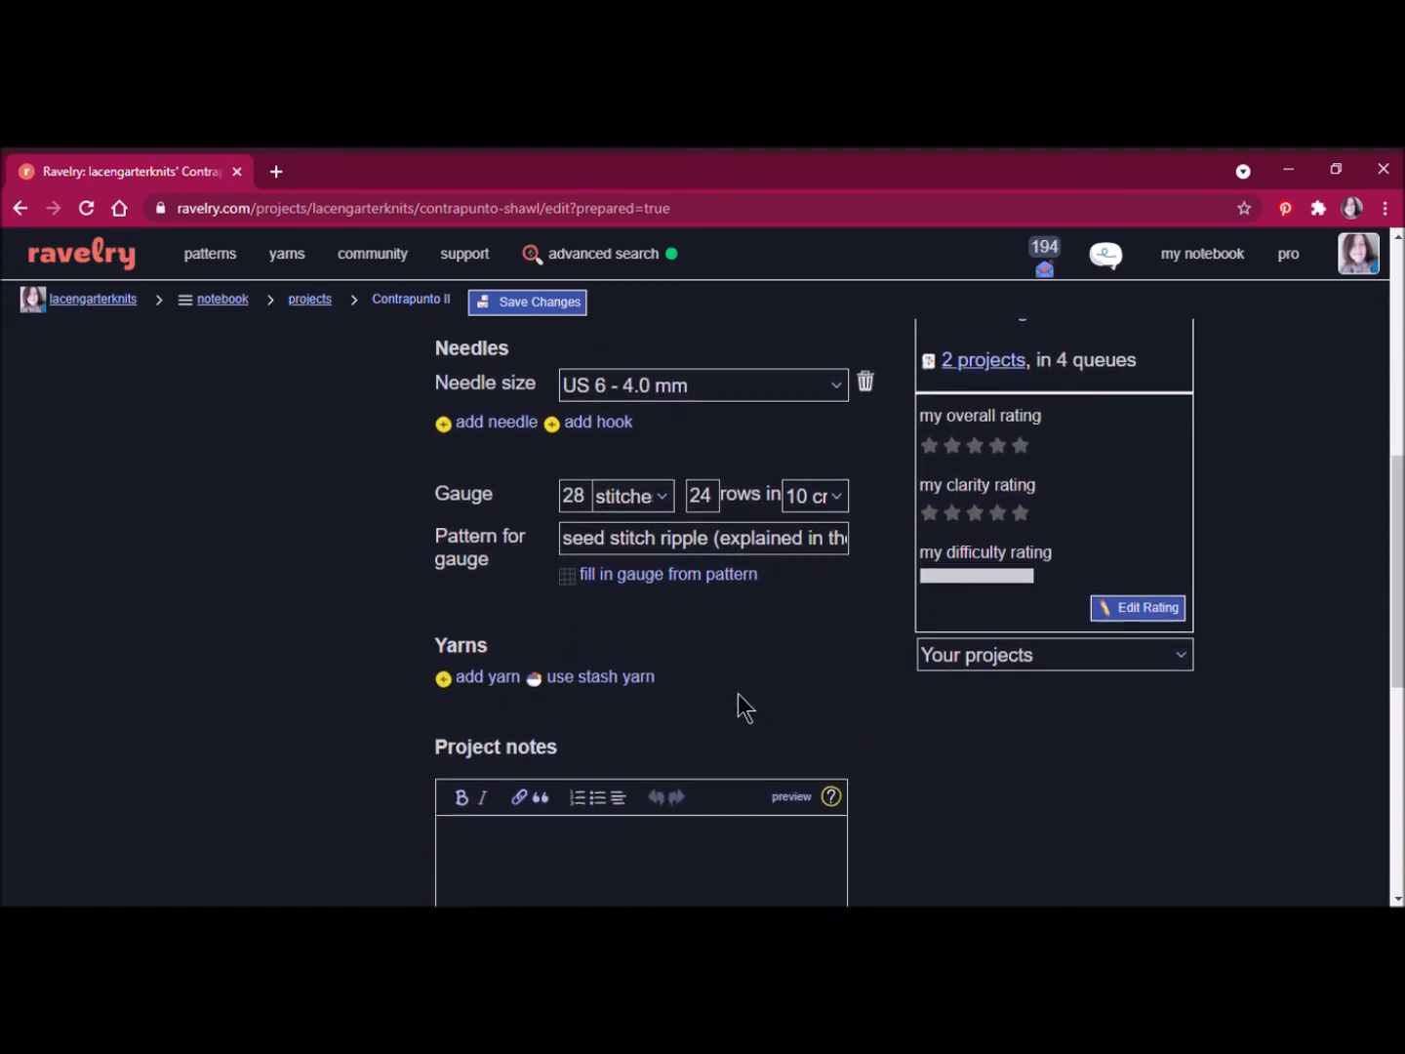
left_click(490, 683)
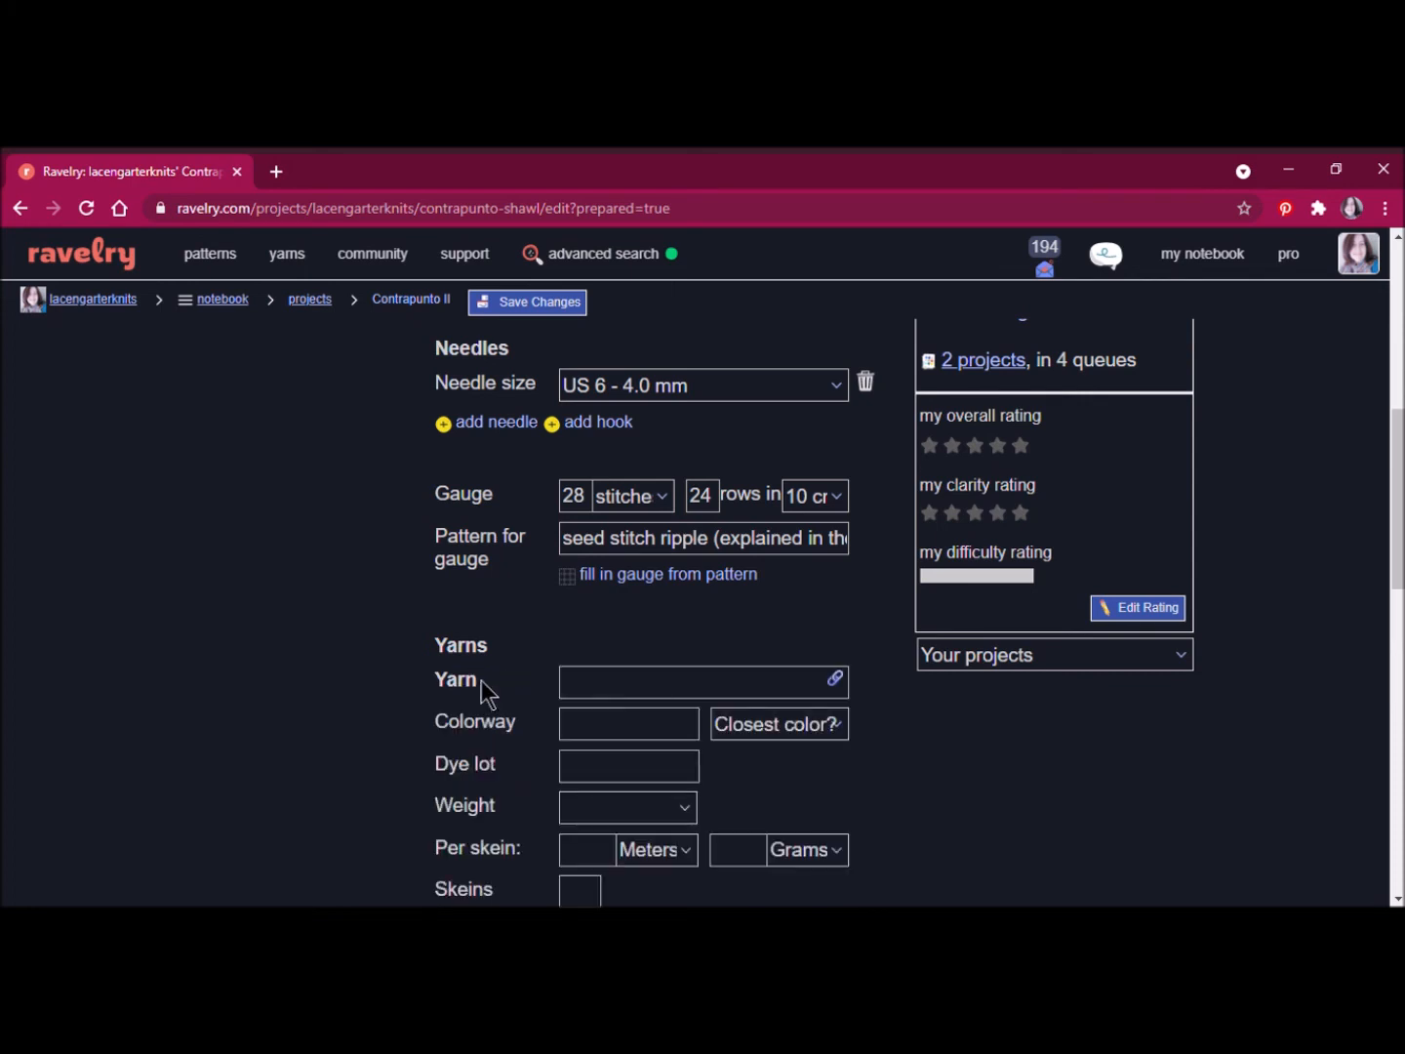
left_click(605, 689)
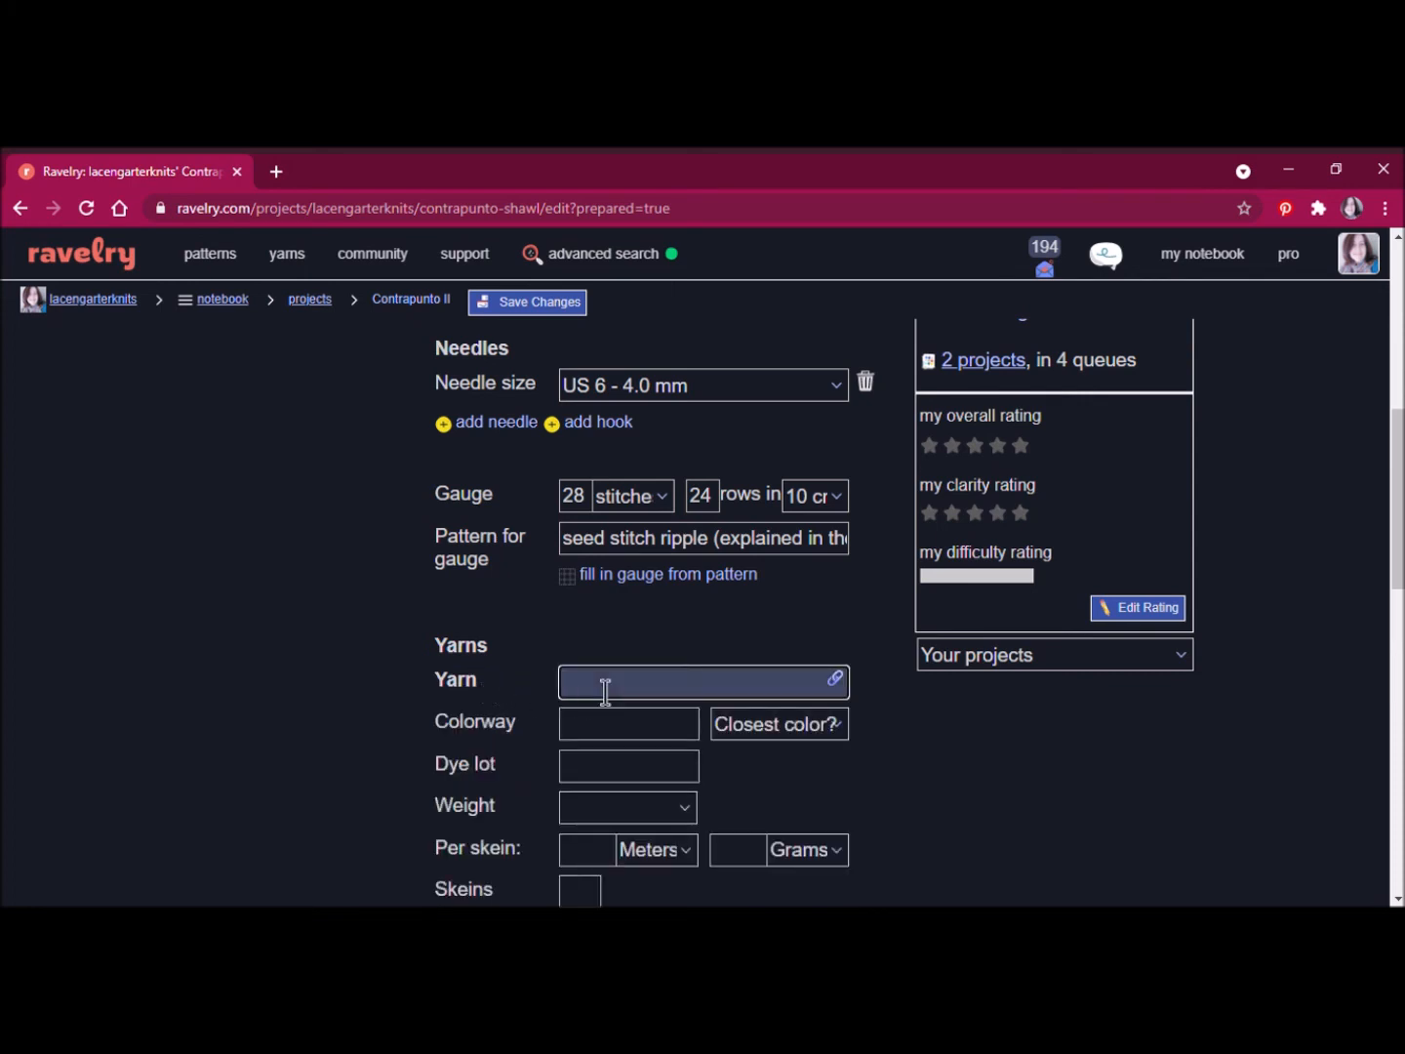
type("Treliz")
left_click(846, 699)
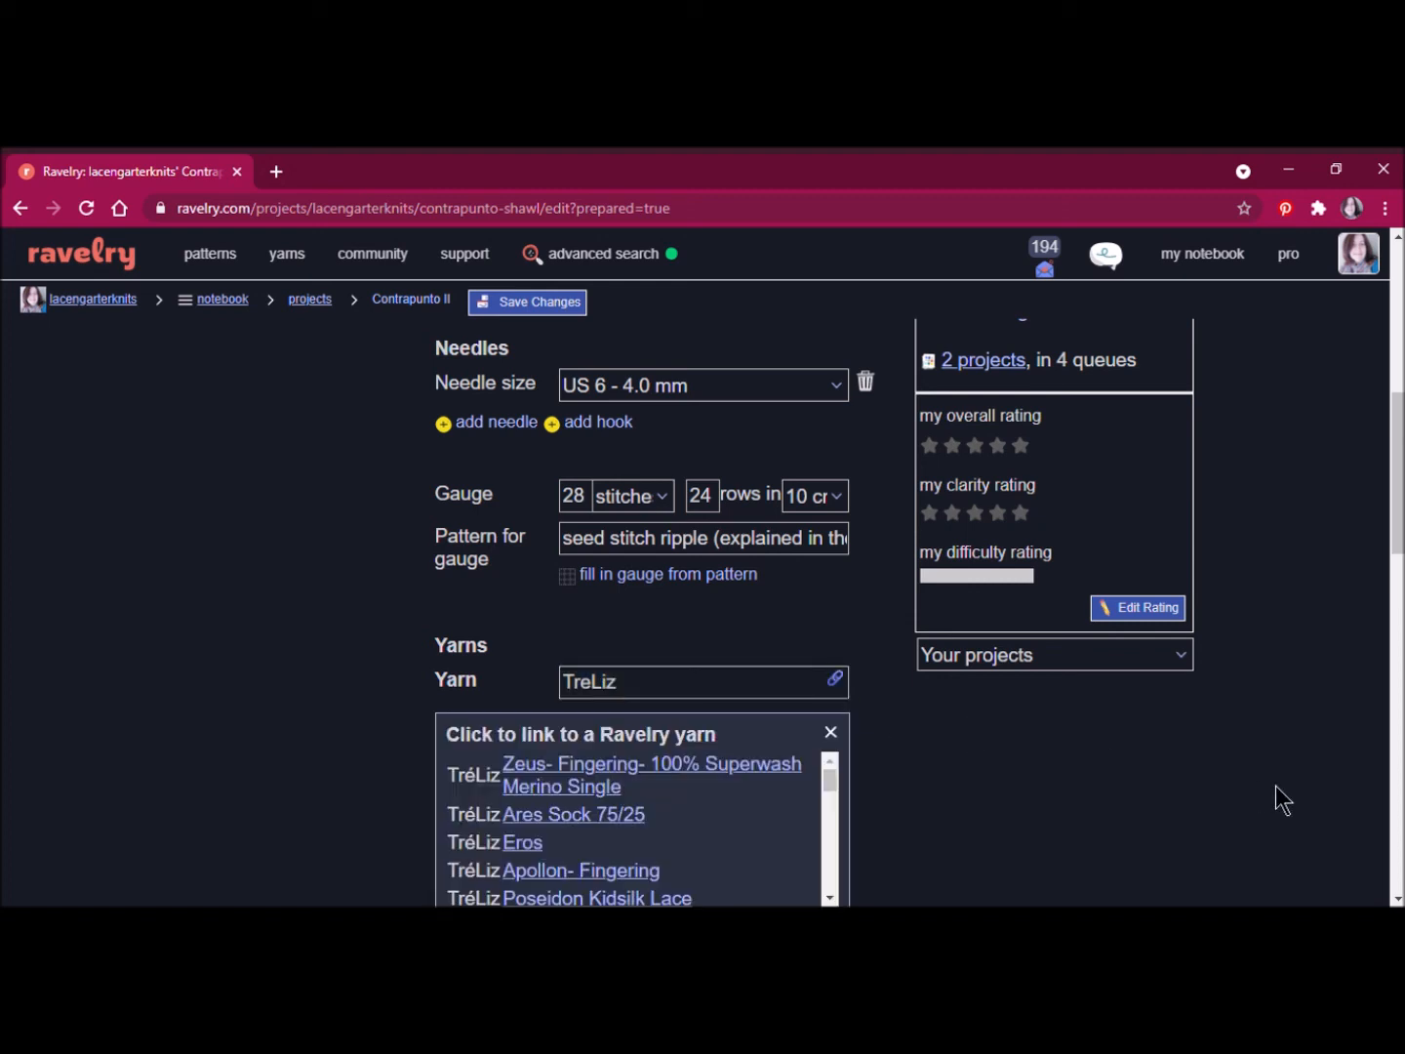
left_click_drag(1398, 498, 1397, 527)
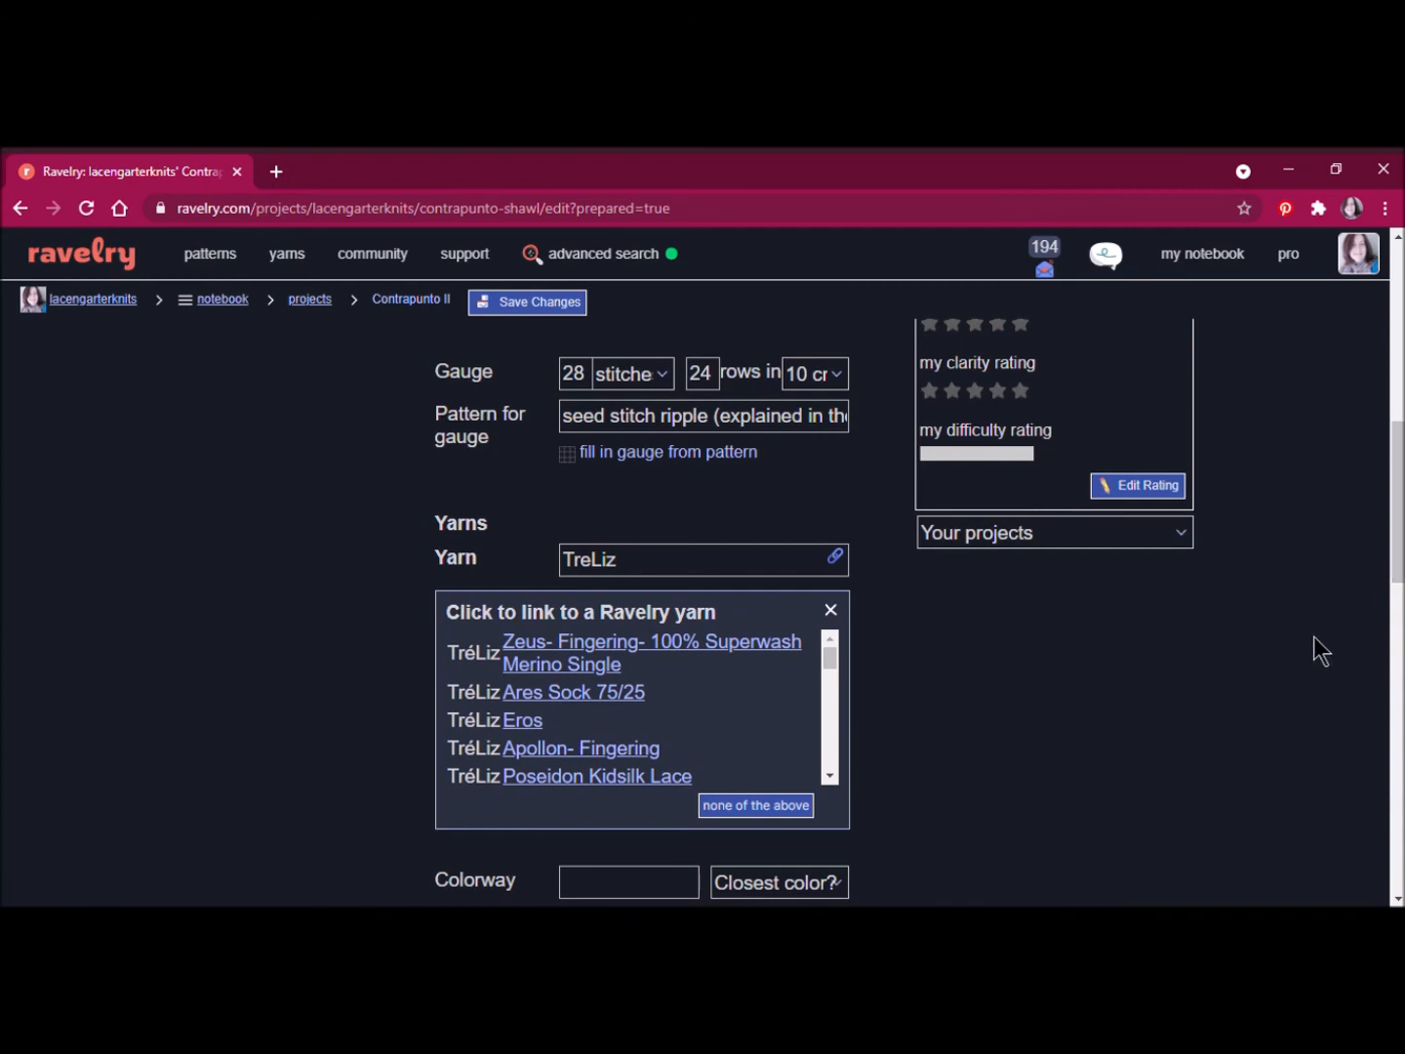
left_click_drag(829, 777, 829, 778)
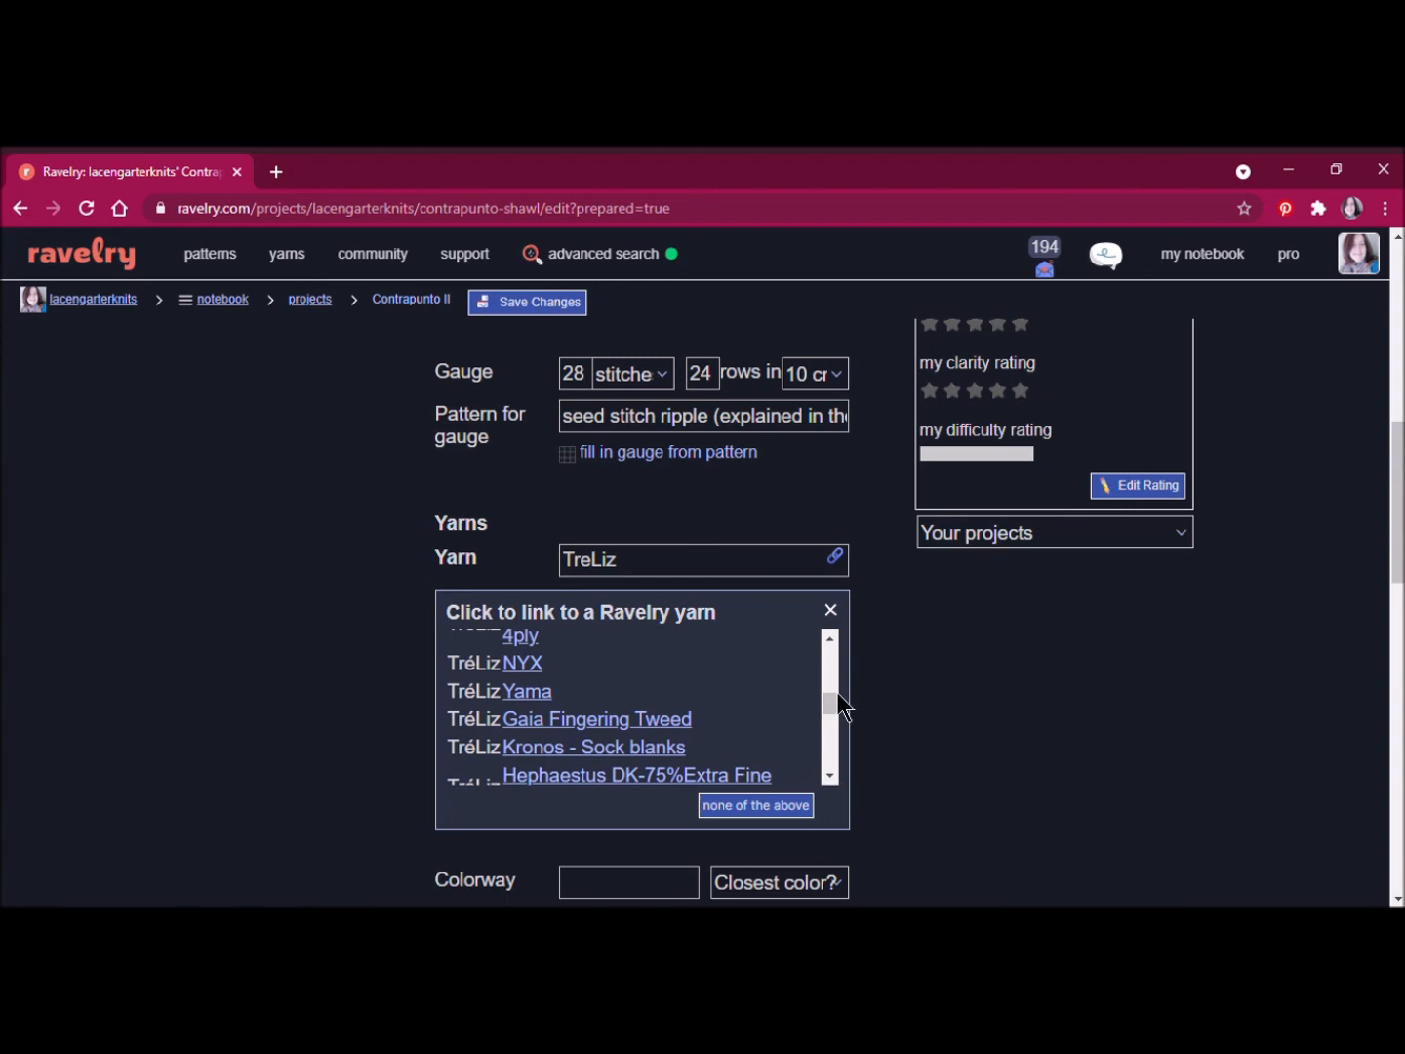
left_click_drag(830, 638, 830, 639)
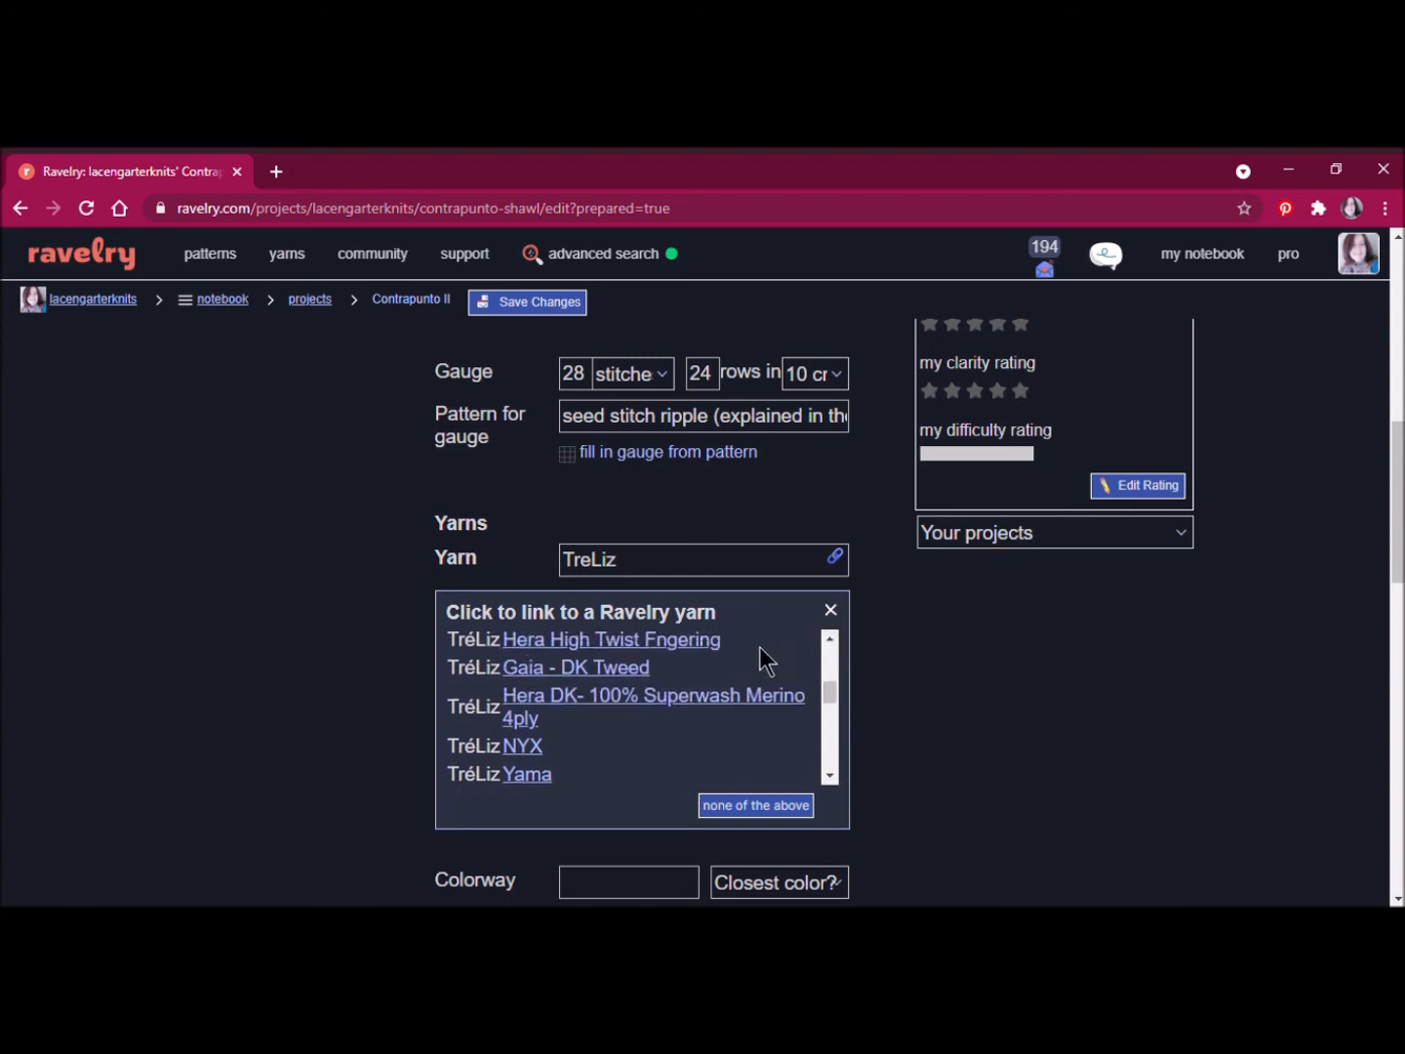
left_click(704, 648)
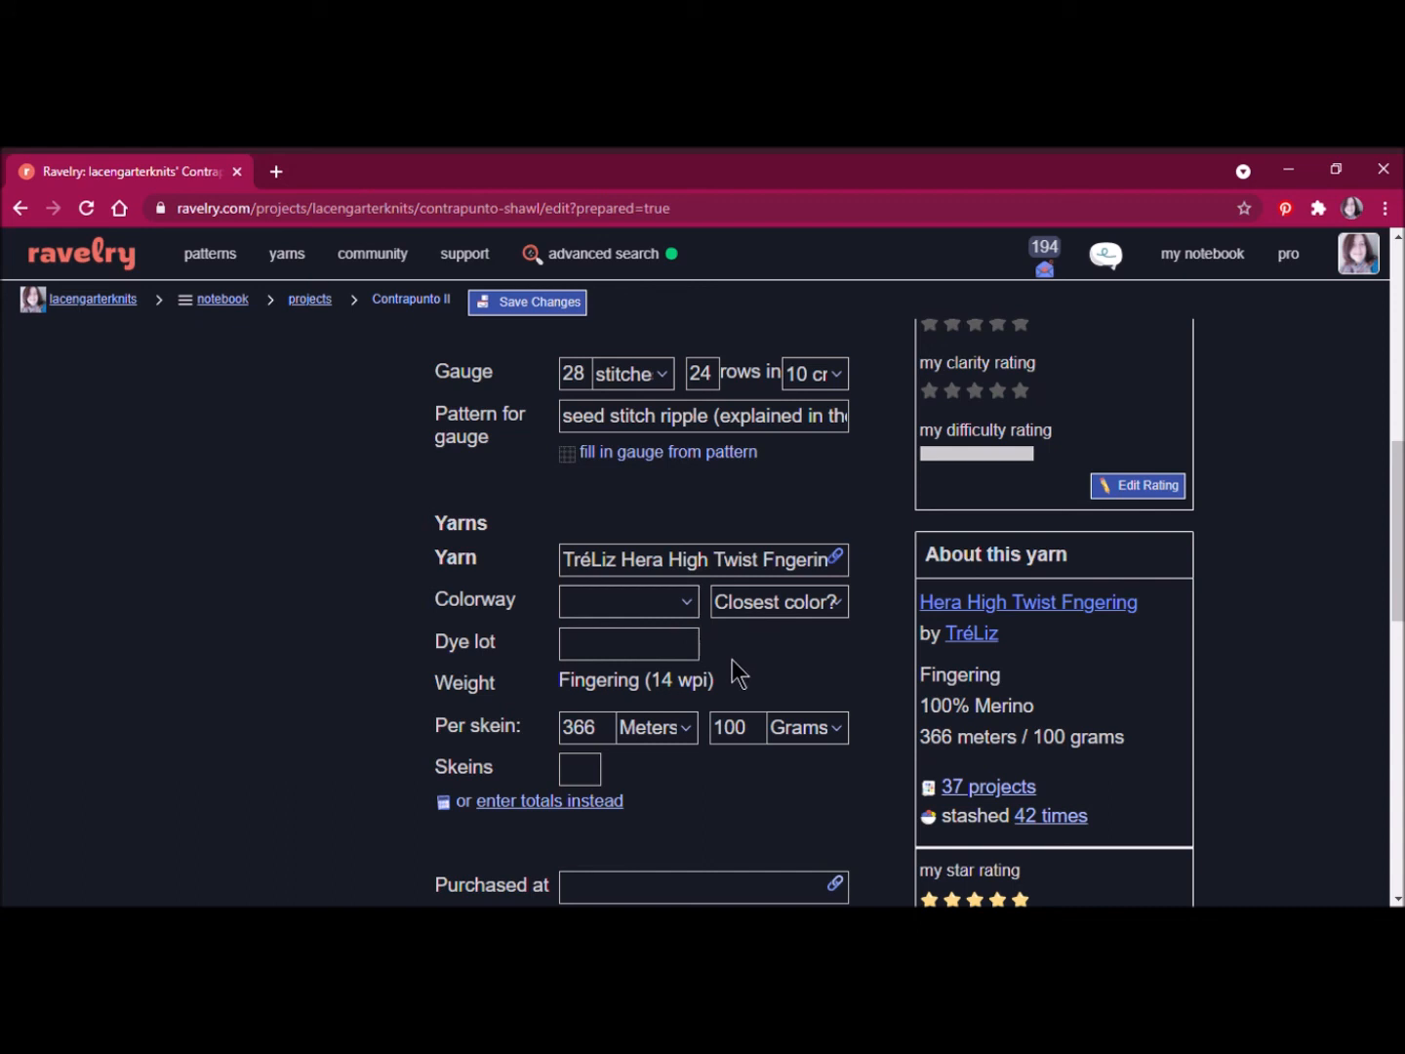
- Set the yarn amount to 3 skeins and save the project changes
left_click(593, 778)
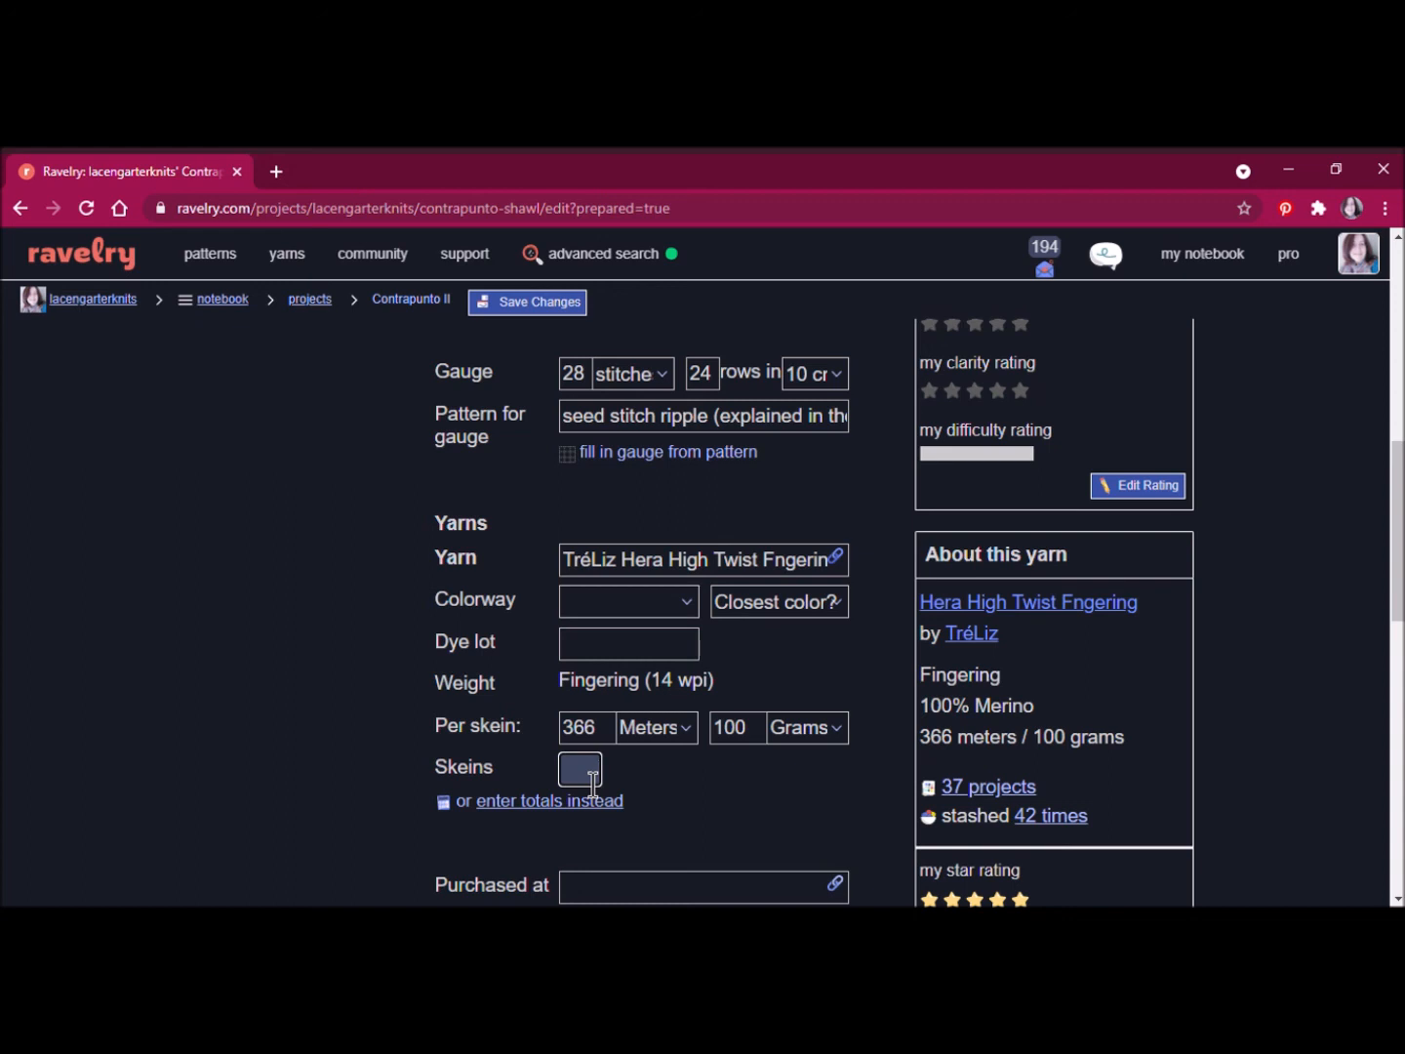
type("3")
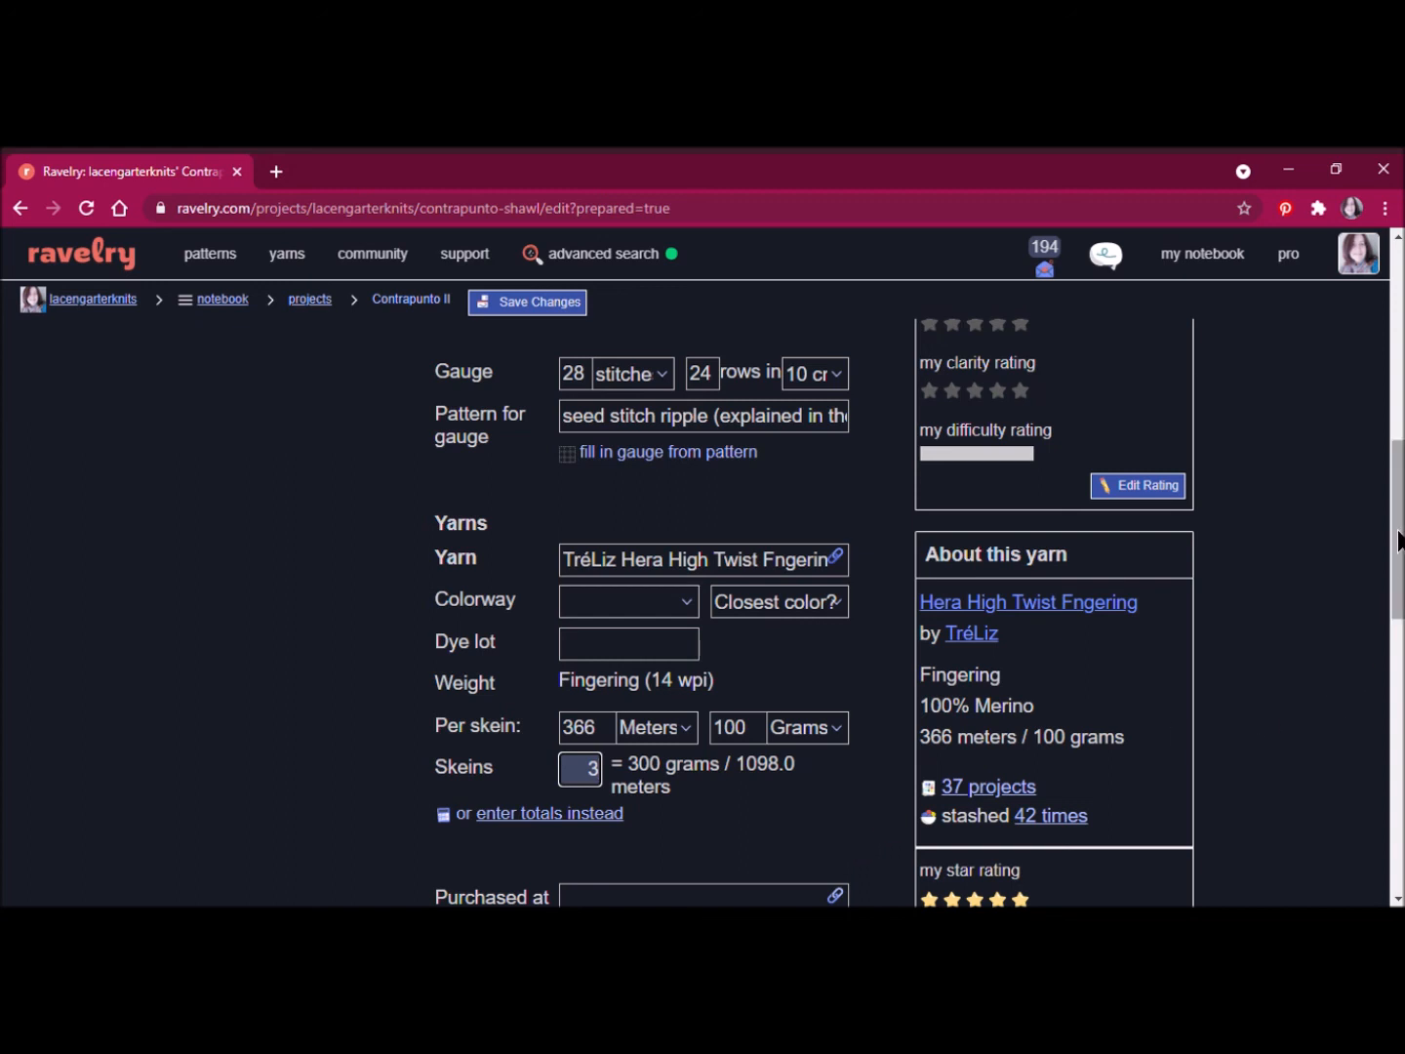
left_click_drag(1397, 542, 1401, 761)
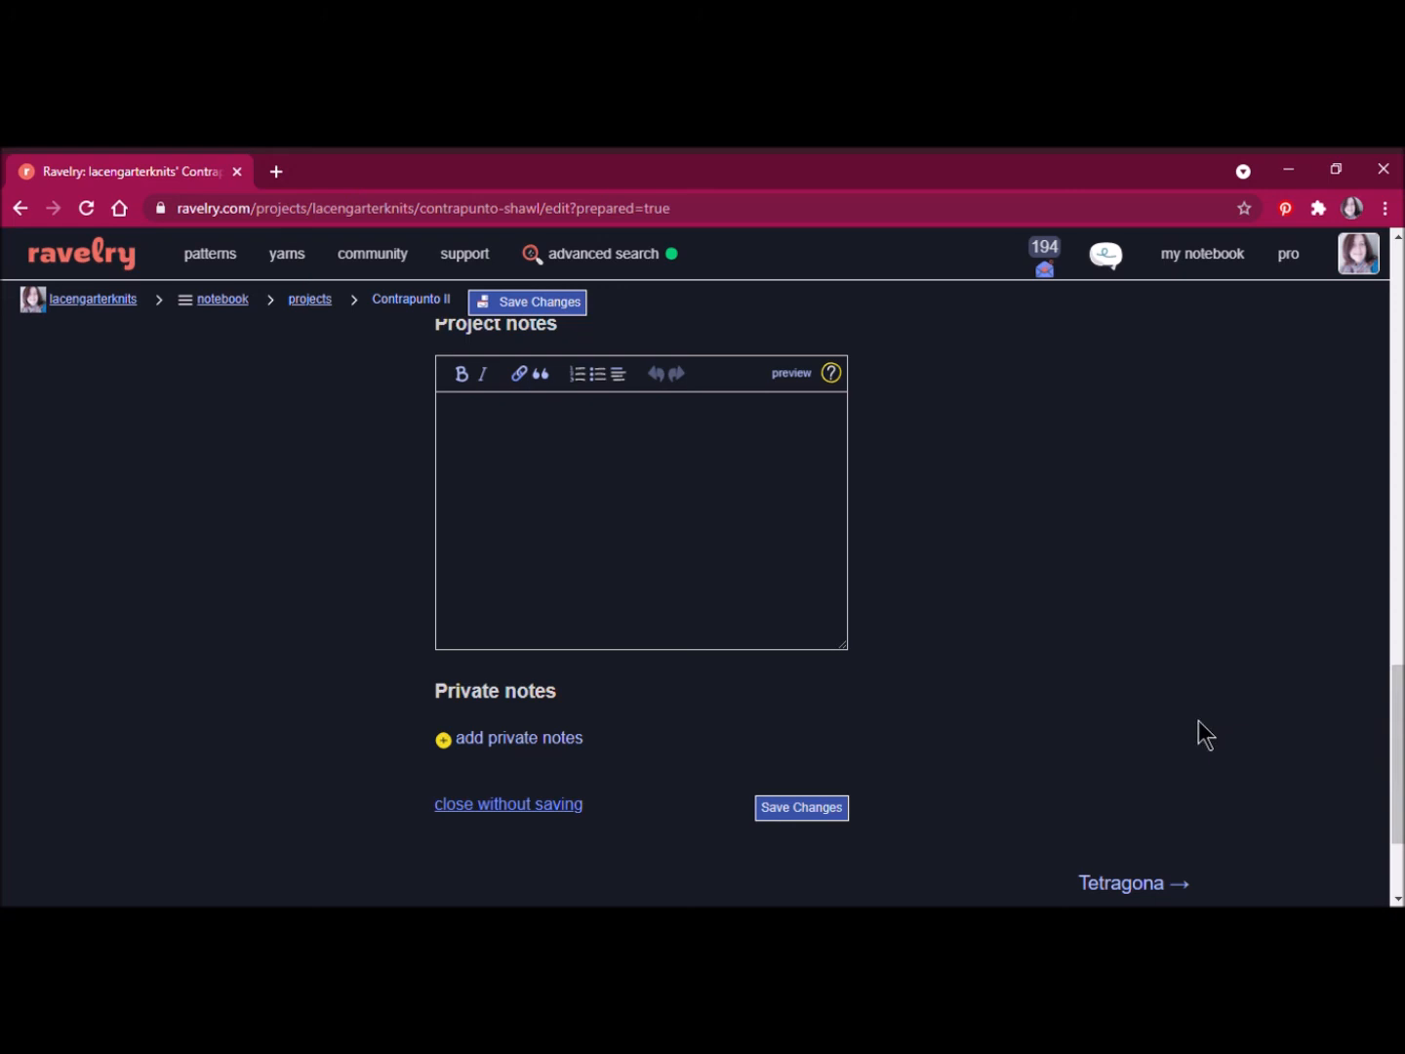
left_click(816, 823)
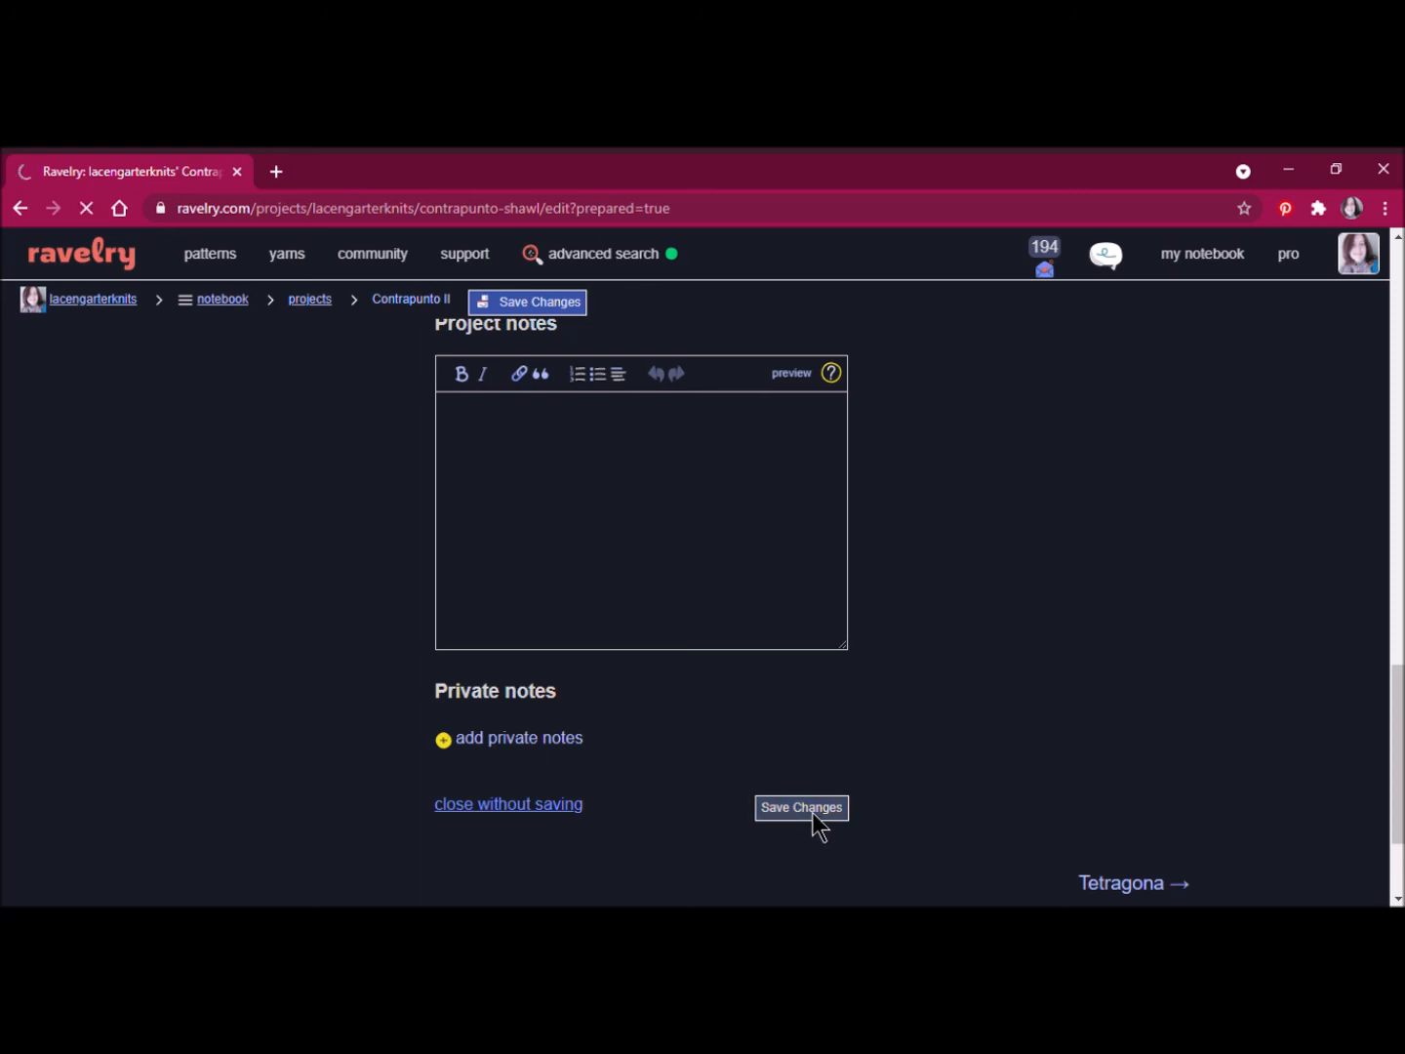